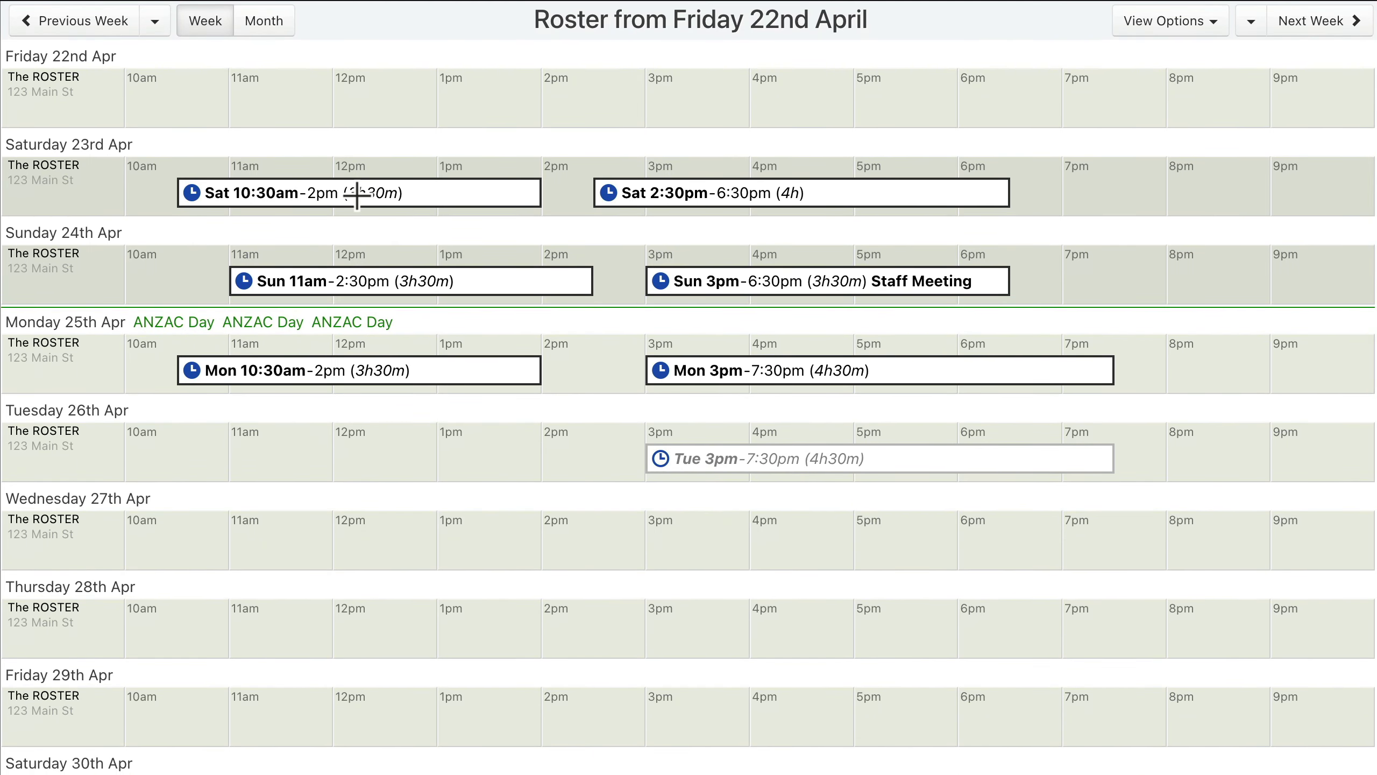
# Put one employee on the Saturday 10:30am–2pm shift, removing the extra one added.
pyautogui.click(358, 193)
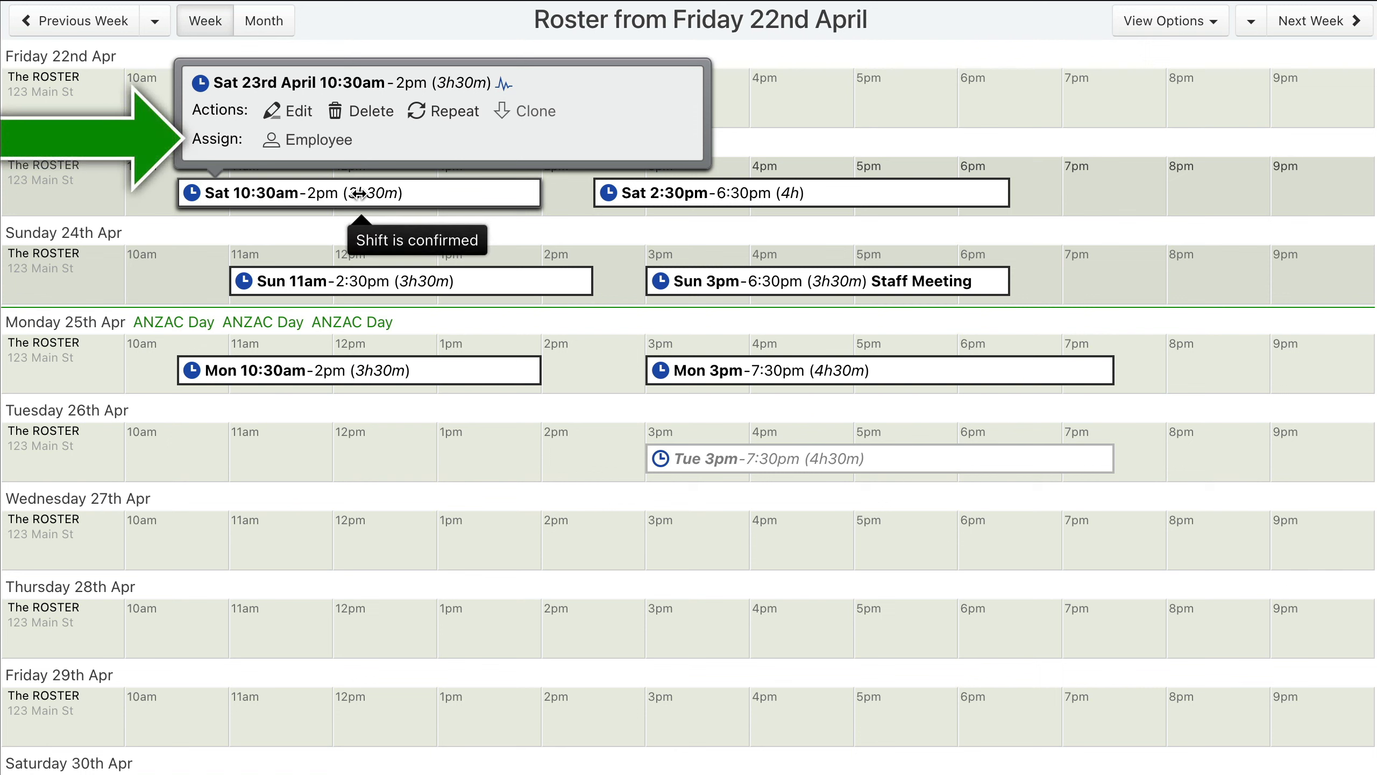
pyautogui.click(307, 143)
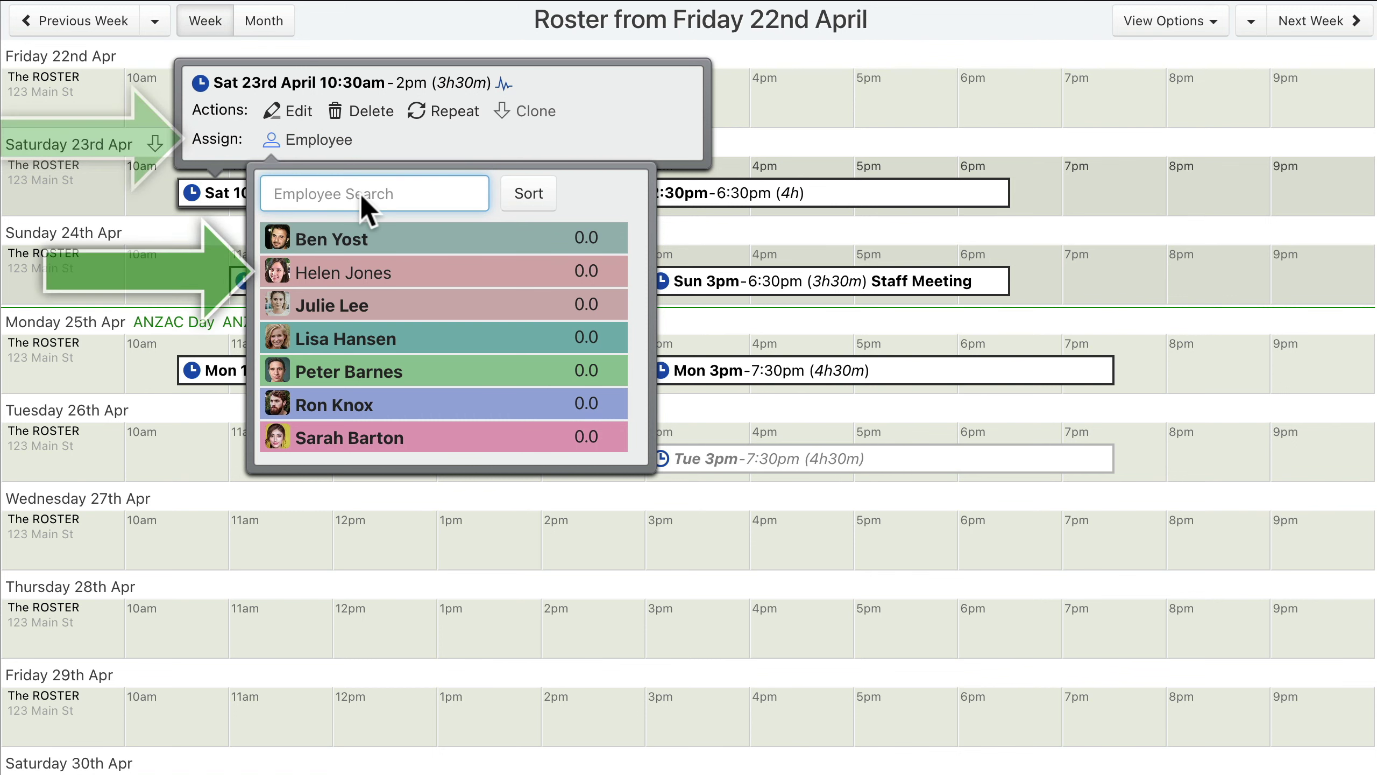
pyautogui.click(449, 291)
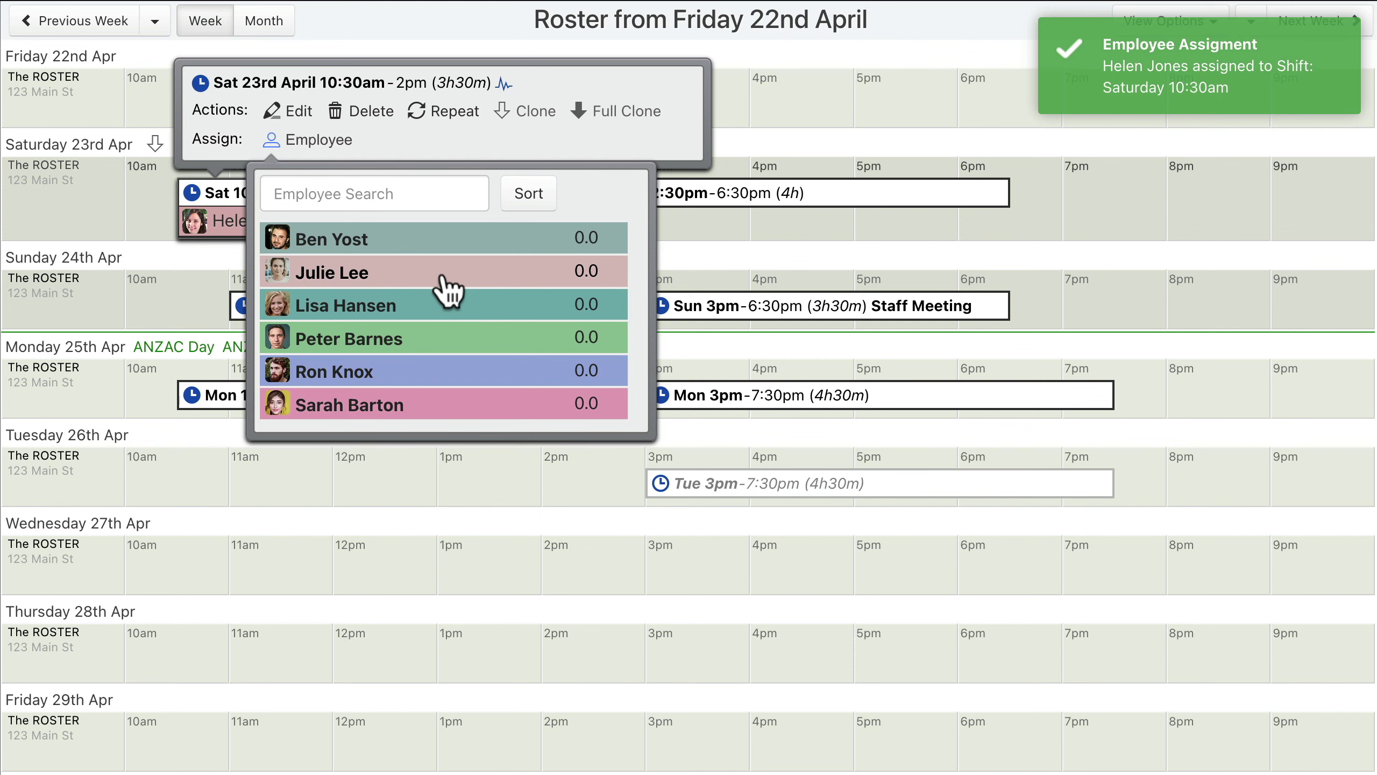
pyautogui.click(443, 338)
pyautogui.click(309, 145)
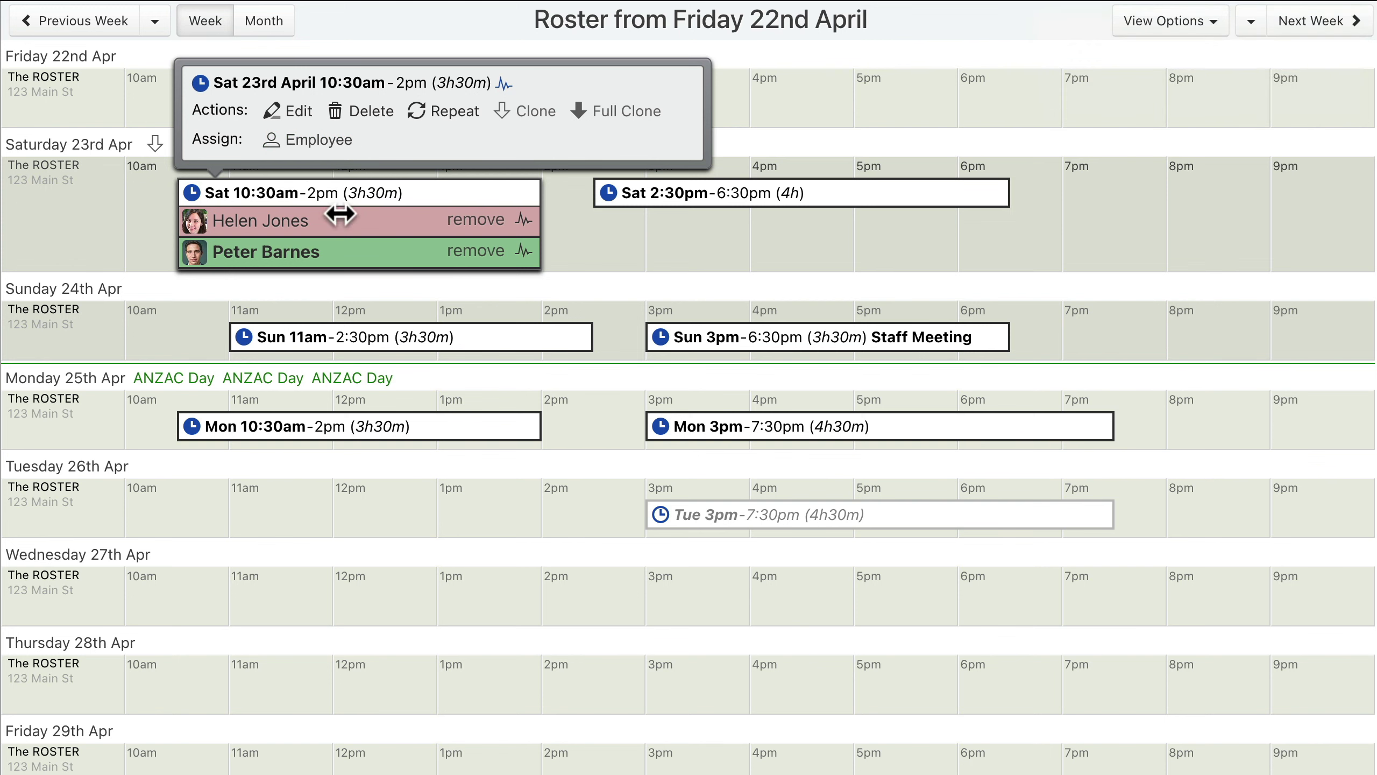
pyautogui.click(473, 254)
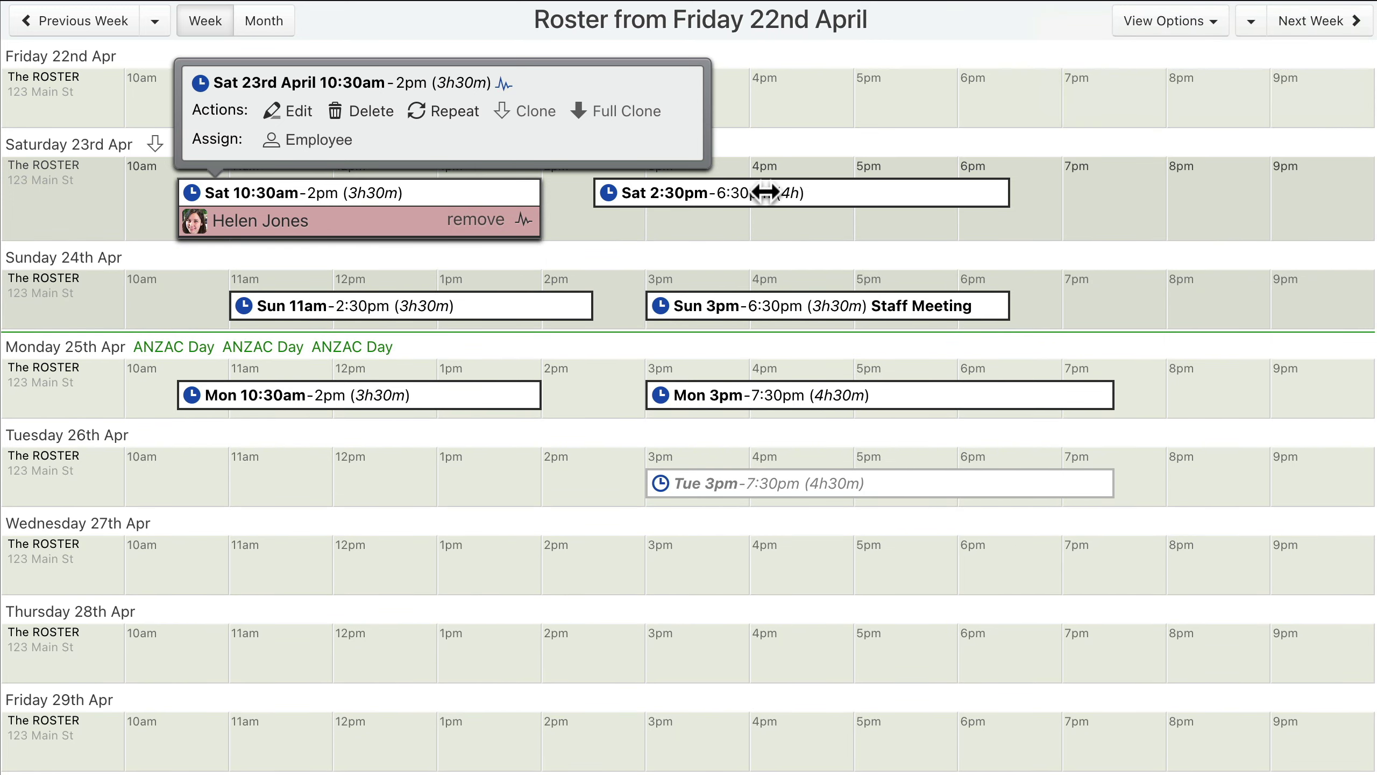
# Review the employee candidates for the Saturday 2:30pm shift without assigning anyone.
pyautogui.moveTo(791, 195)
pyautogui.click(727, 146)
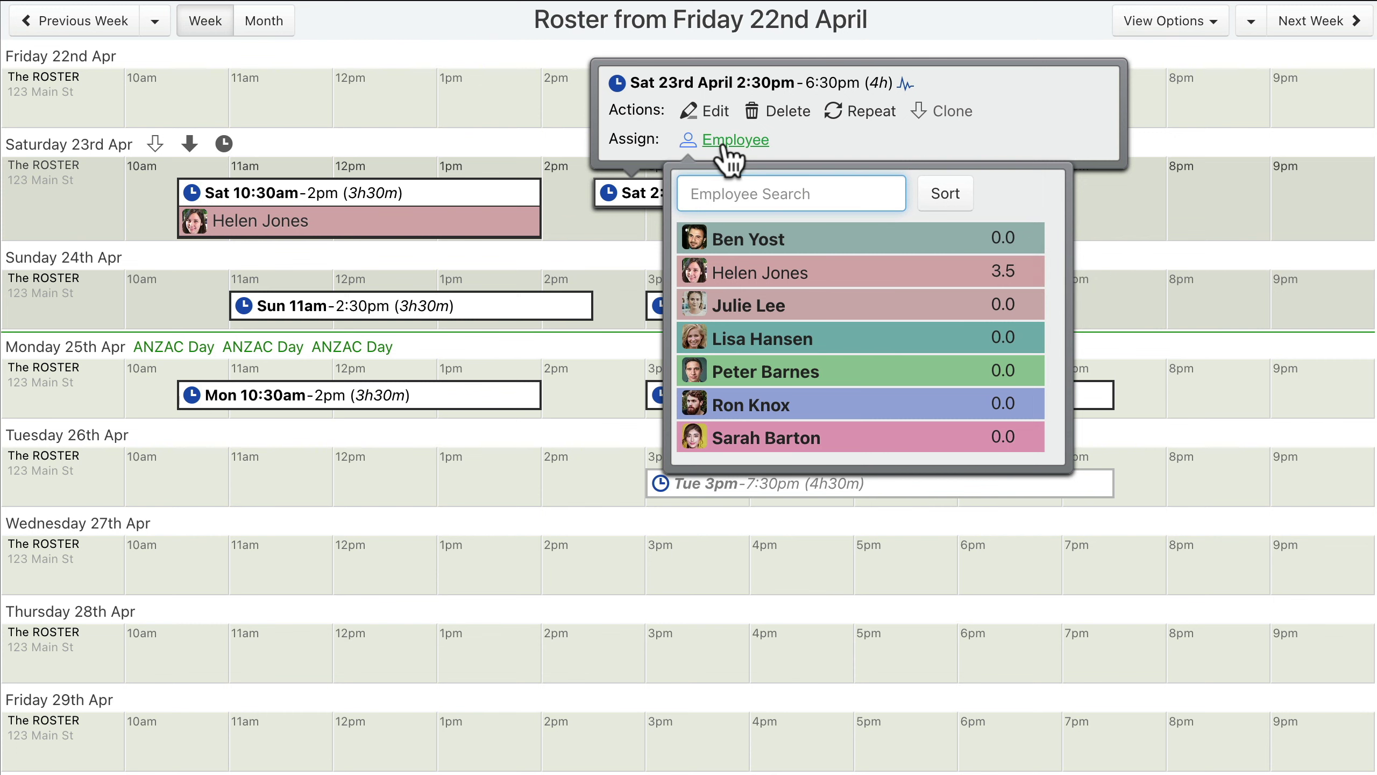
pyautogui.click(727, 149)
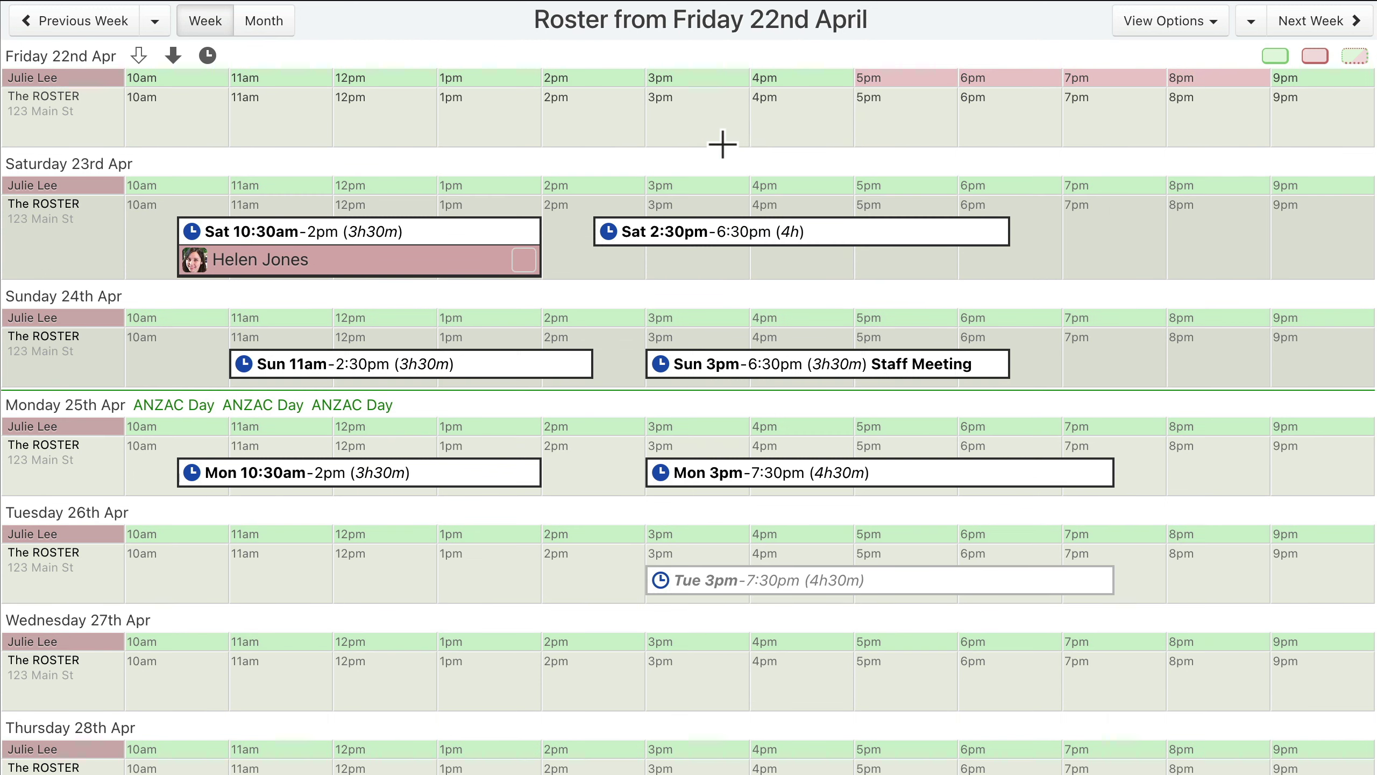
# Pick employees for every shift from Saturday 2:30pm through Tuesday, two on most shifts.
pyautogui.click(799, 231)
pyautogui.click(730, 179)
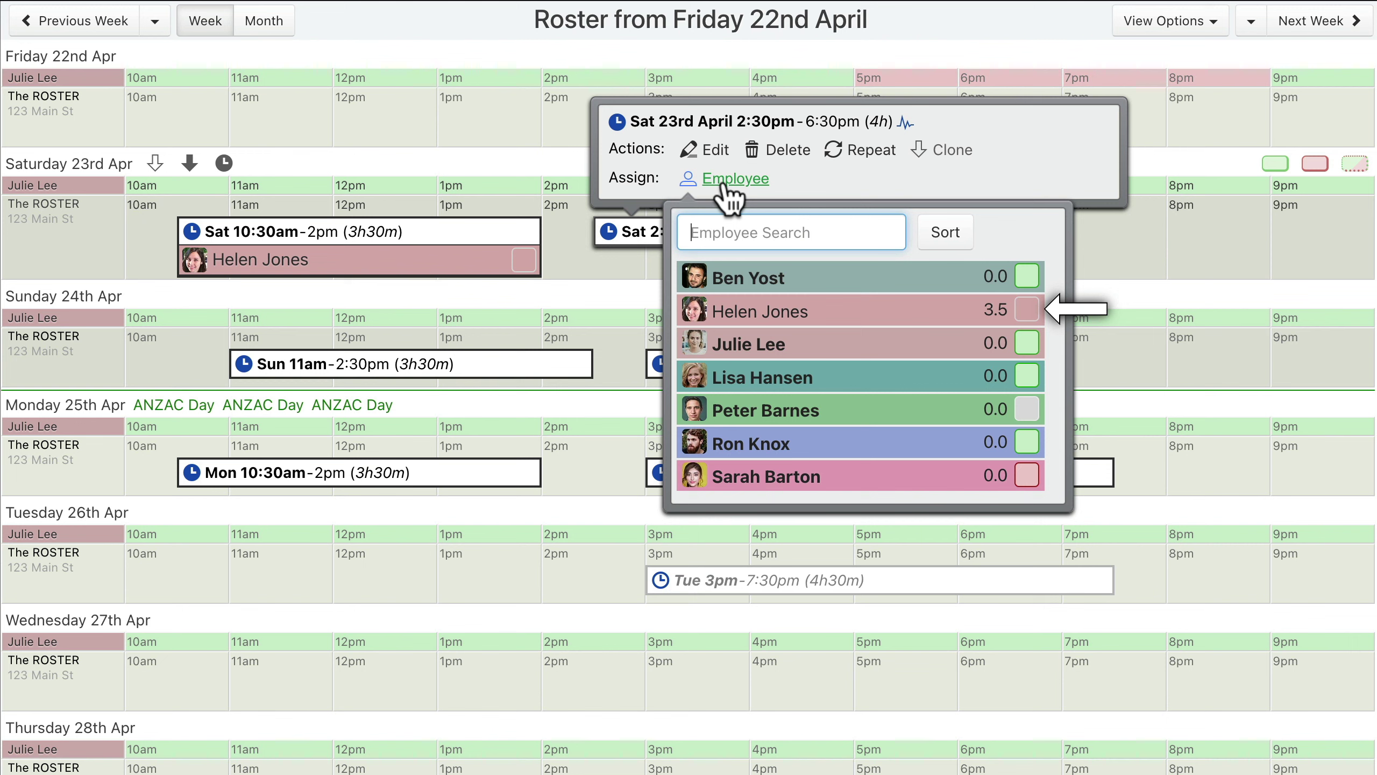
pyautogui.click(724, 186)
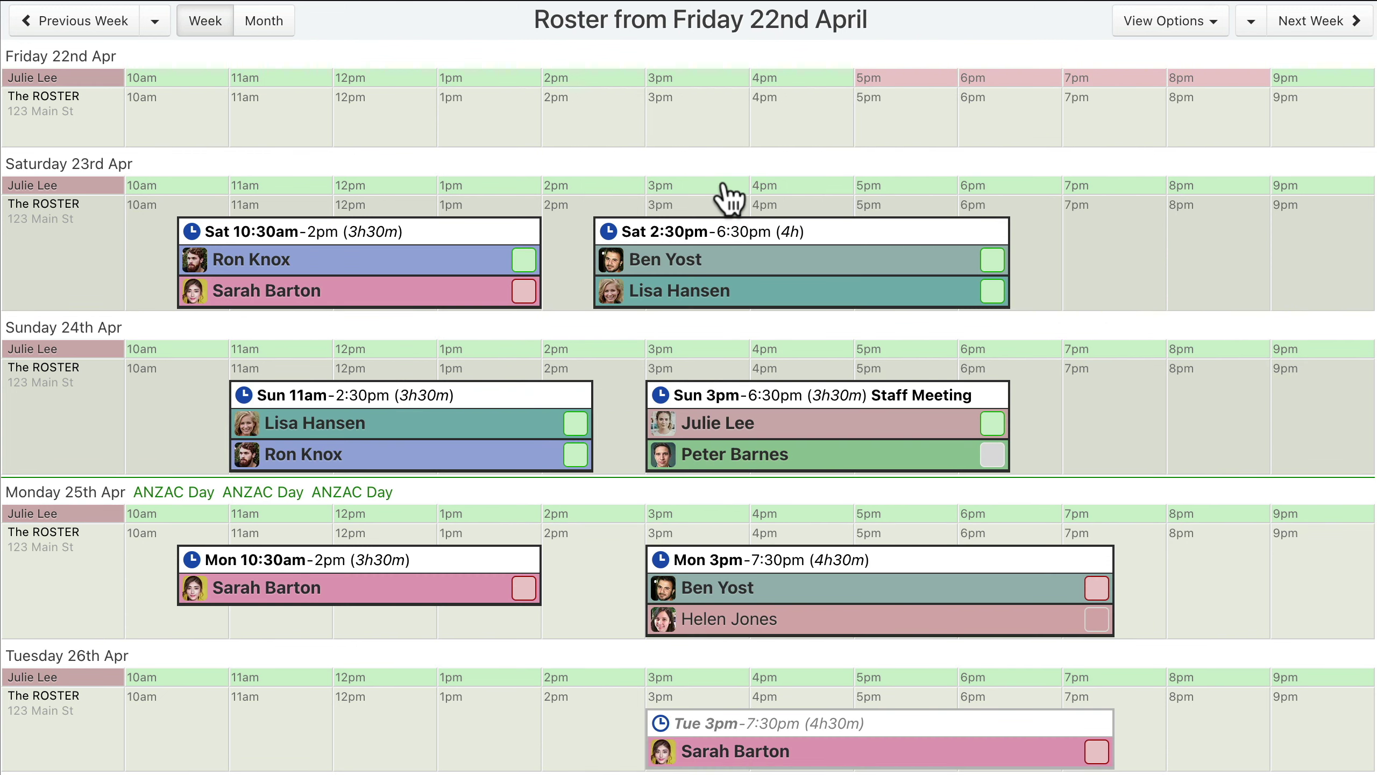
pyautogui.moveTo(726, 185)
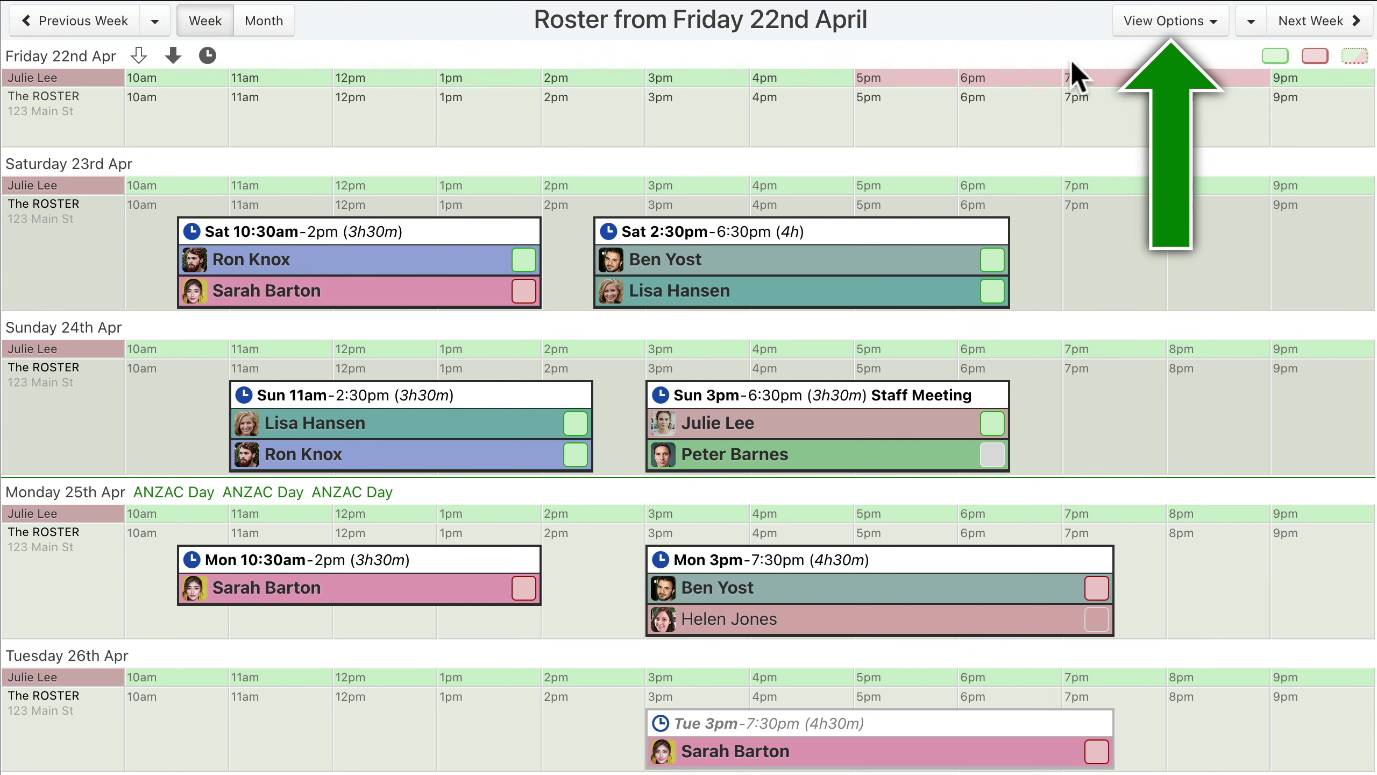
# Change the availability row setting from Just My Availability to Dynamic Availability Row.
pyautogui.click(1170, 26)
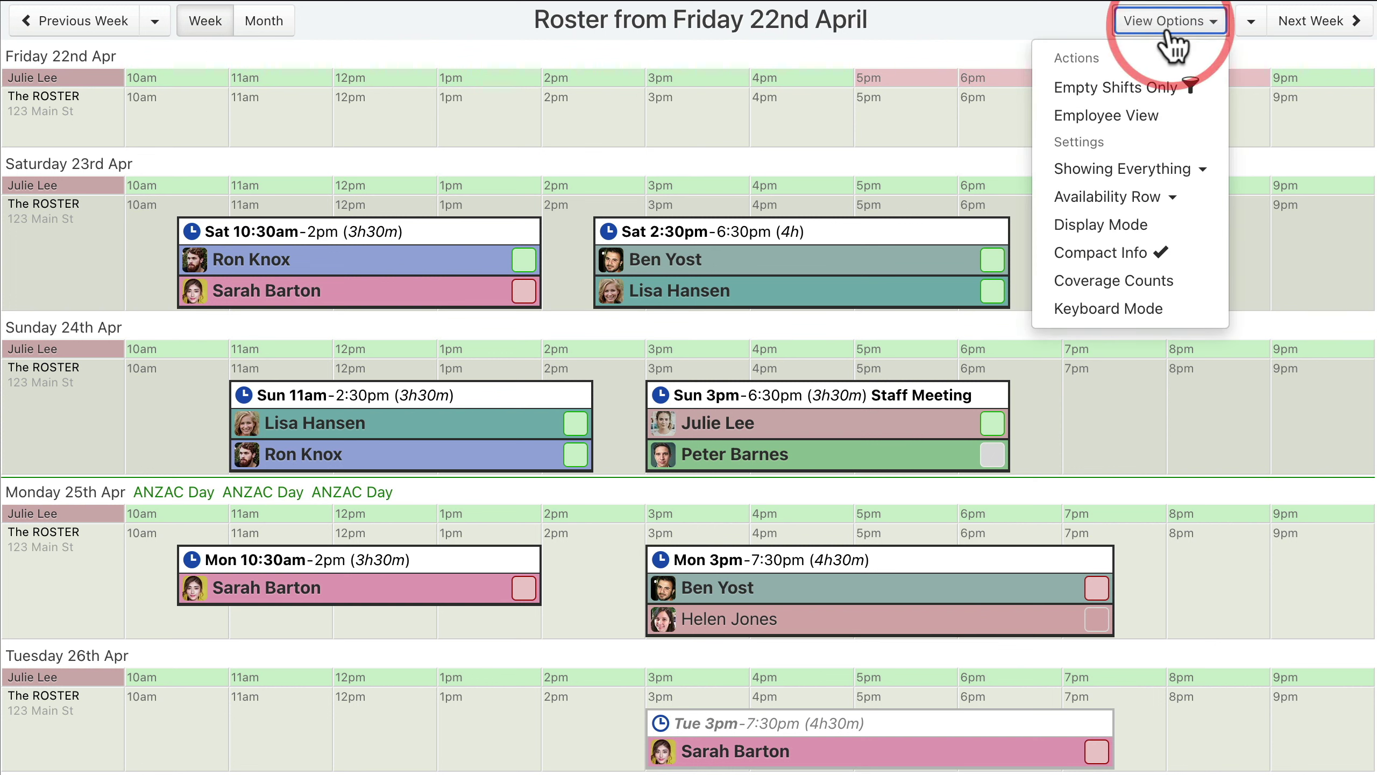
pyautogui.click(1128, 201)
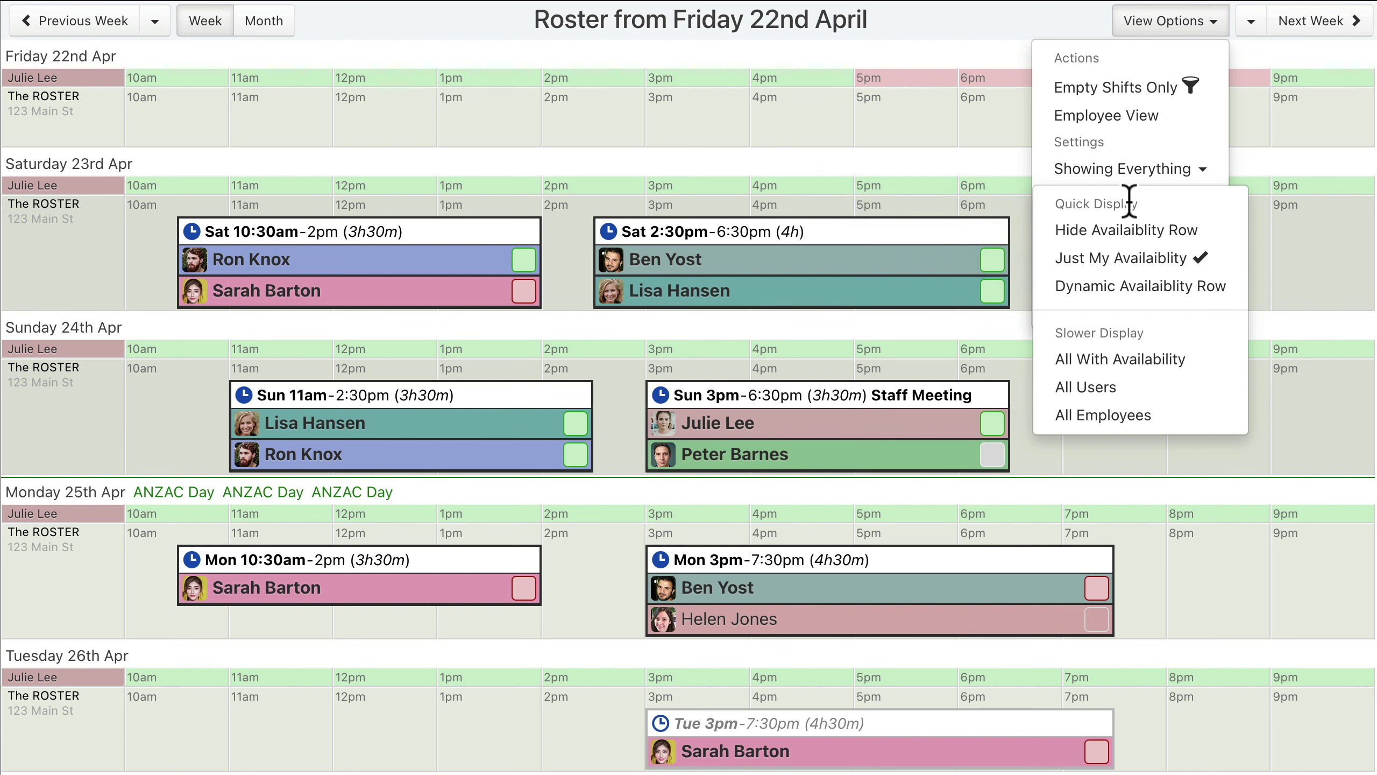
pyautogui.click(1128, 230)
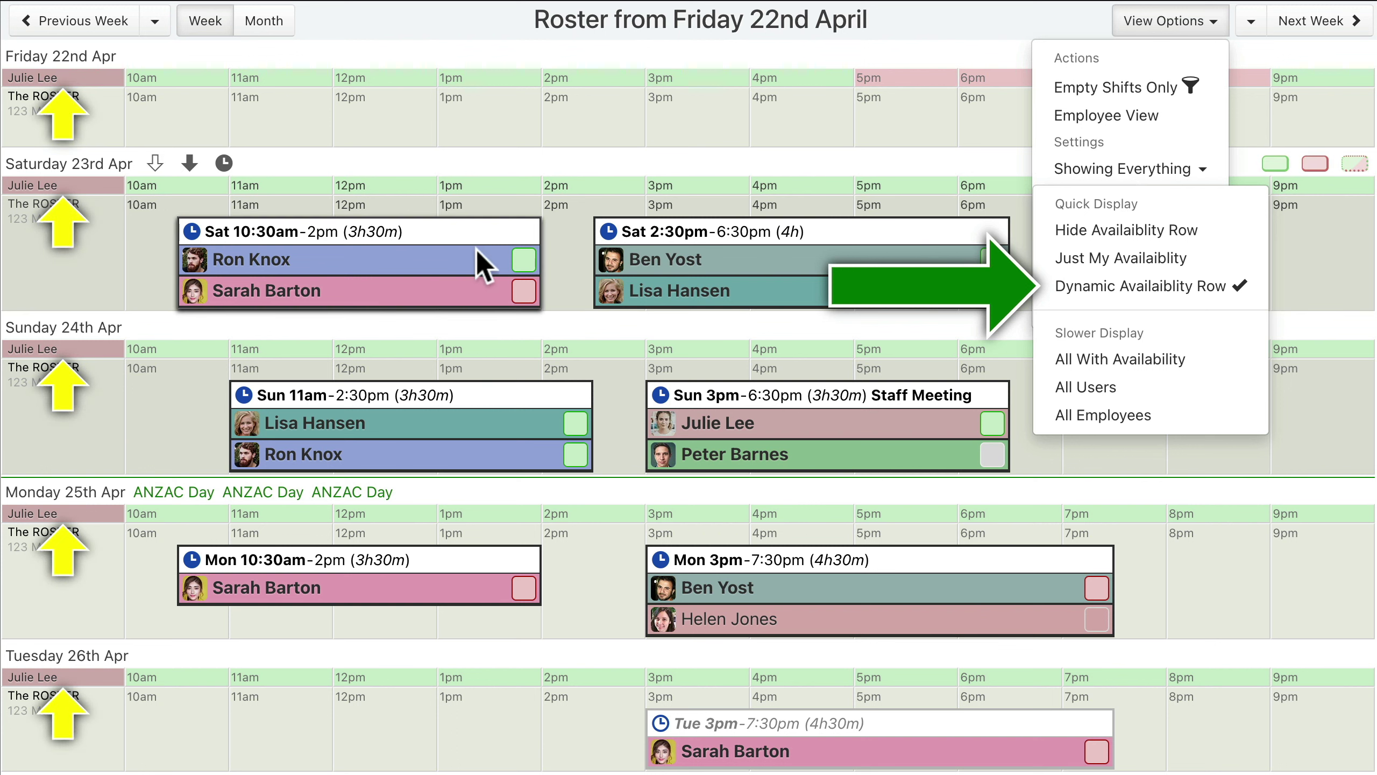
pyautogui.click(362, 271)
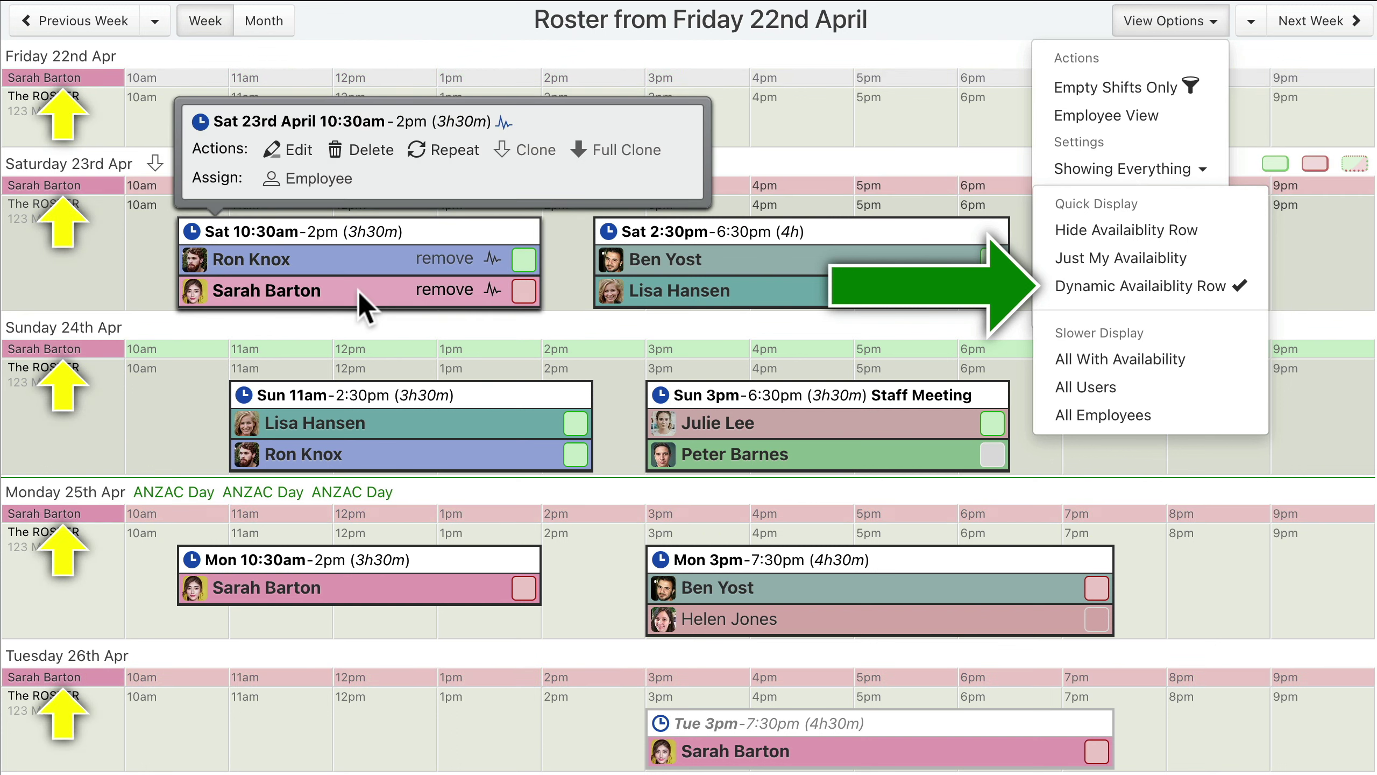
pyautogui.click(765, 261)
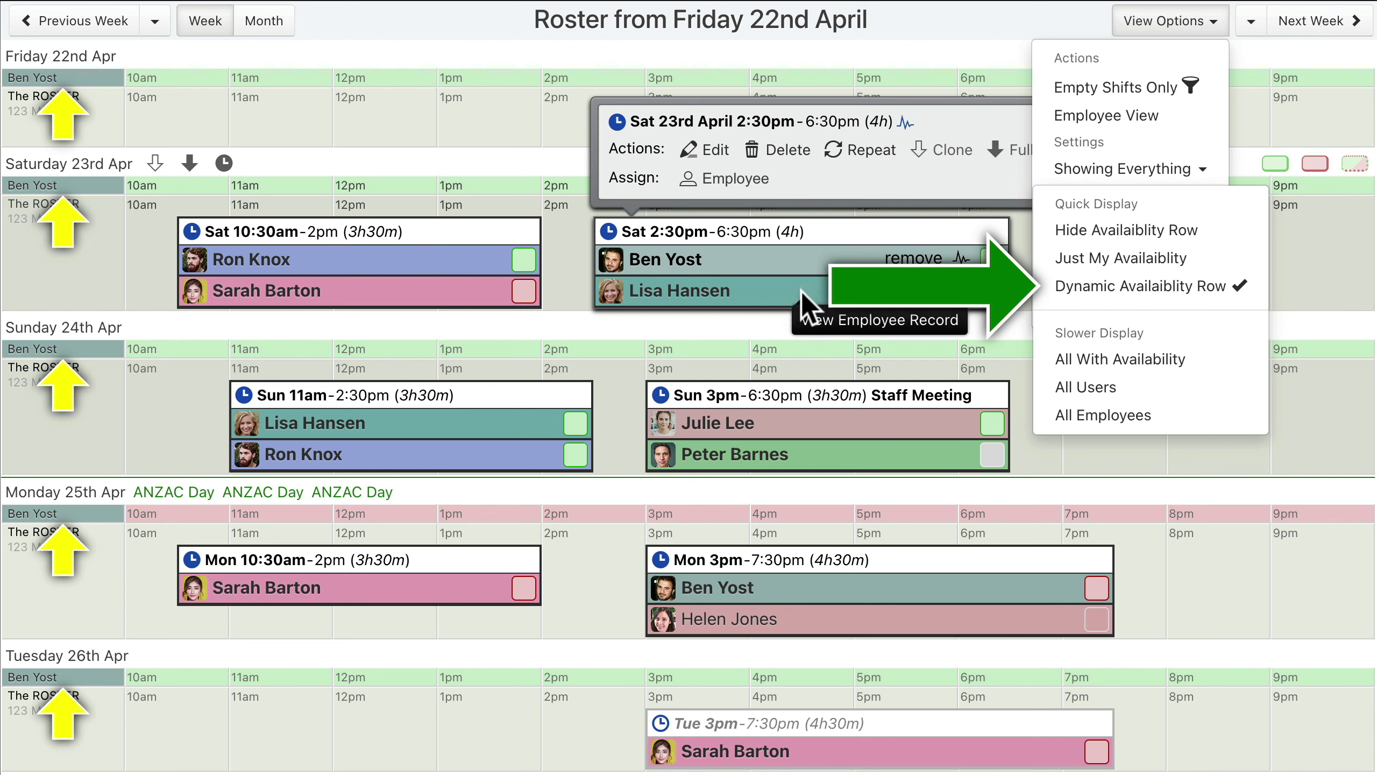
pyautogui.click(450, 423)
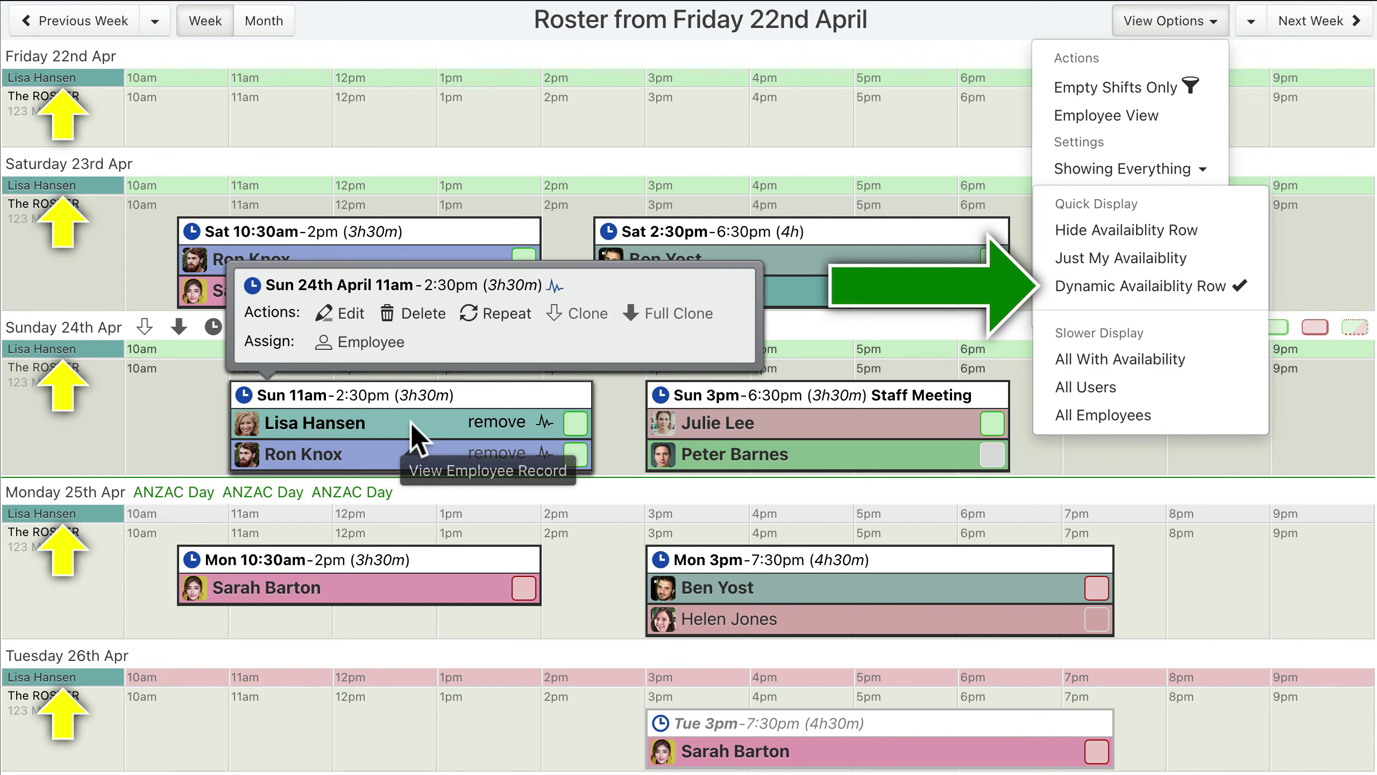
pyautogui.click(762, 427)
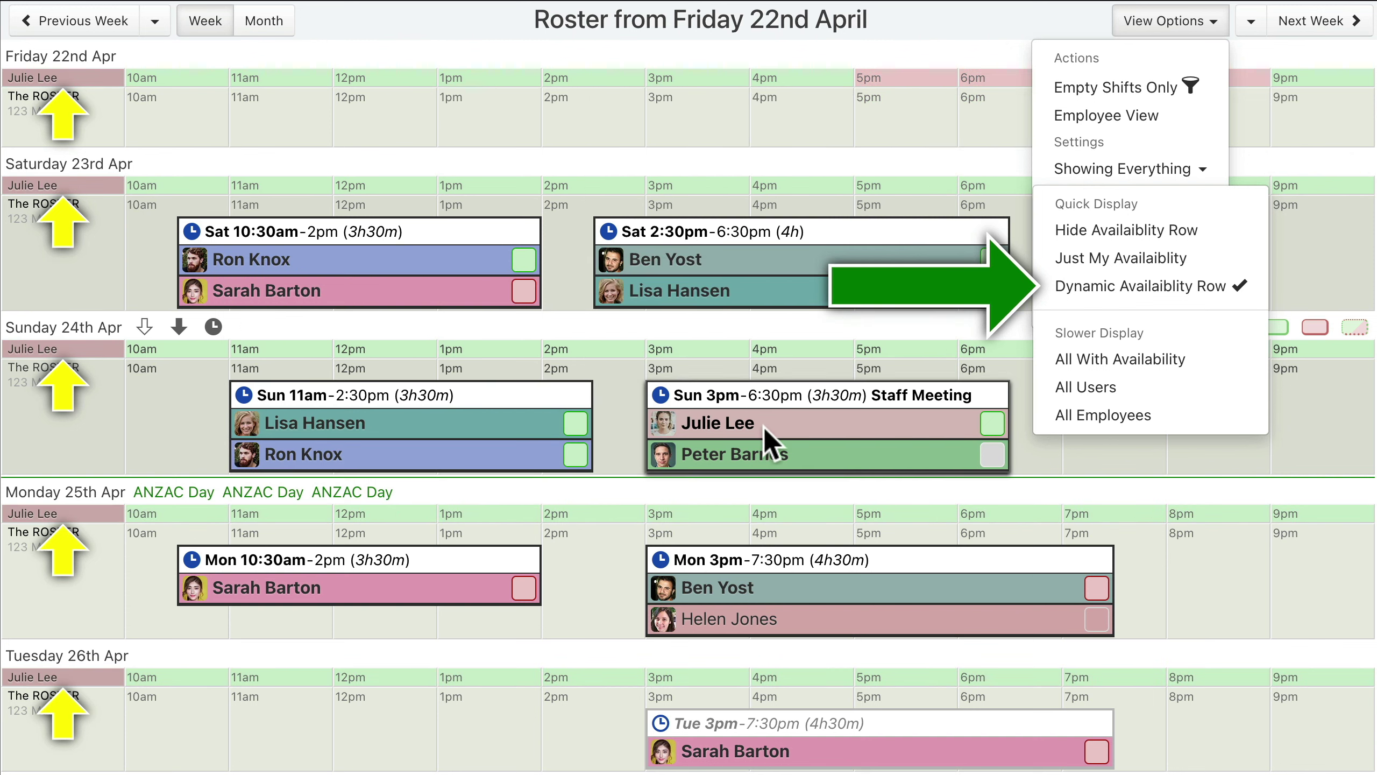
pyautogui.click(770, 455)
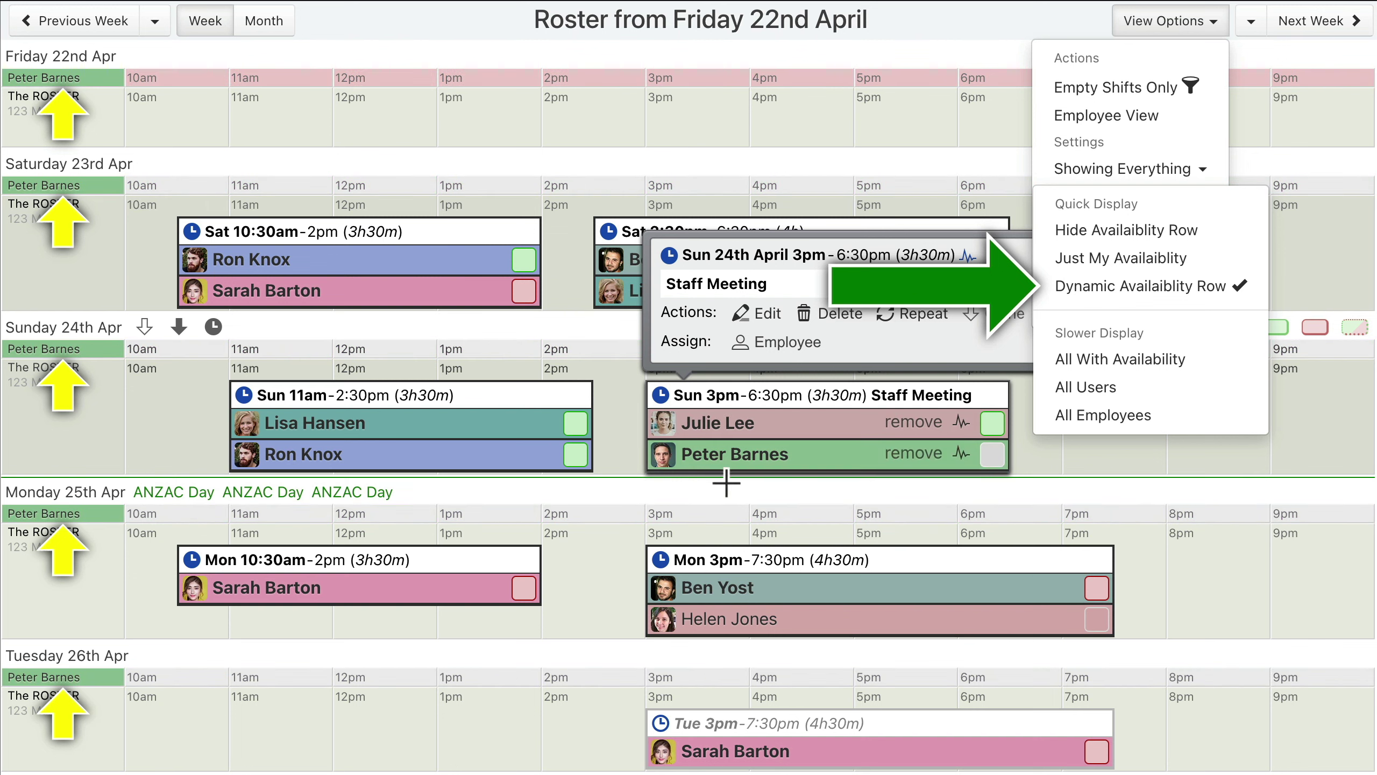
pyautogui.click(410, 580)
pyautogui.click(357, 586)
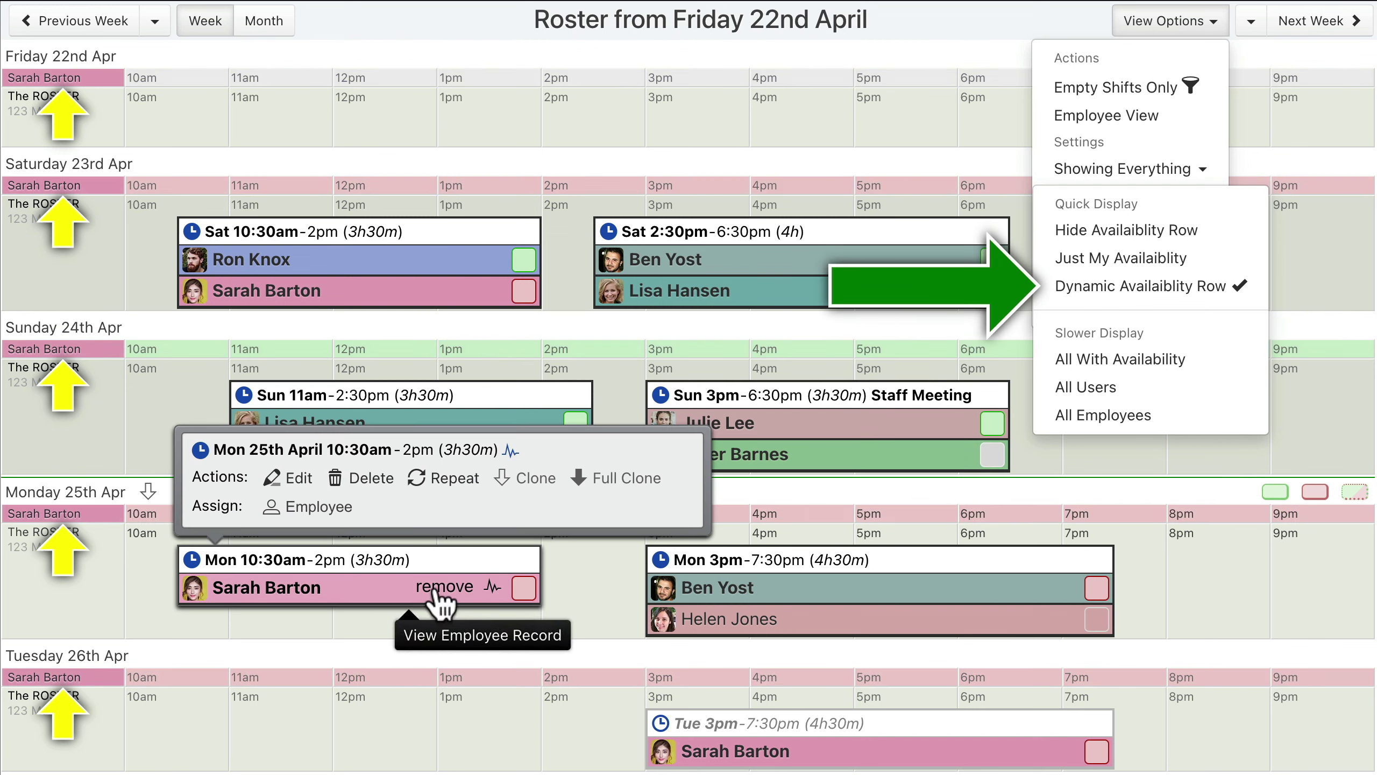
pyautogui.click(779, 586)
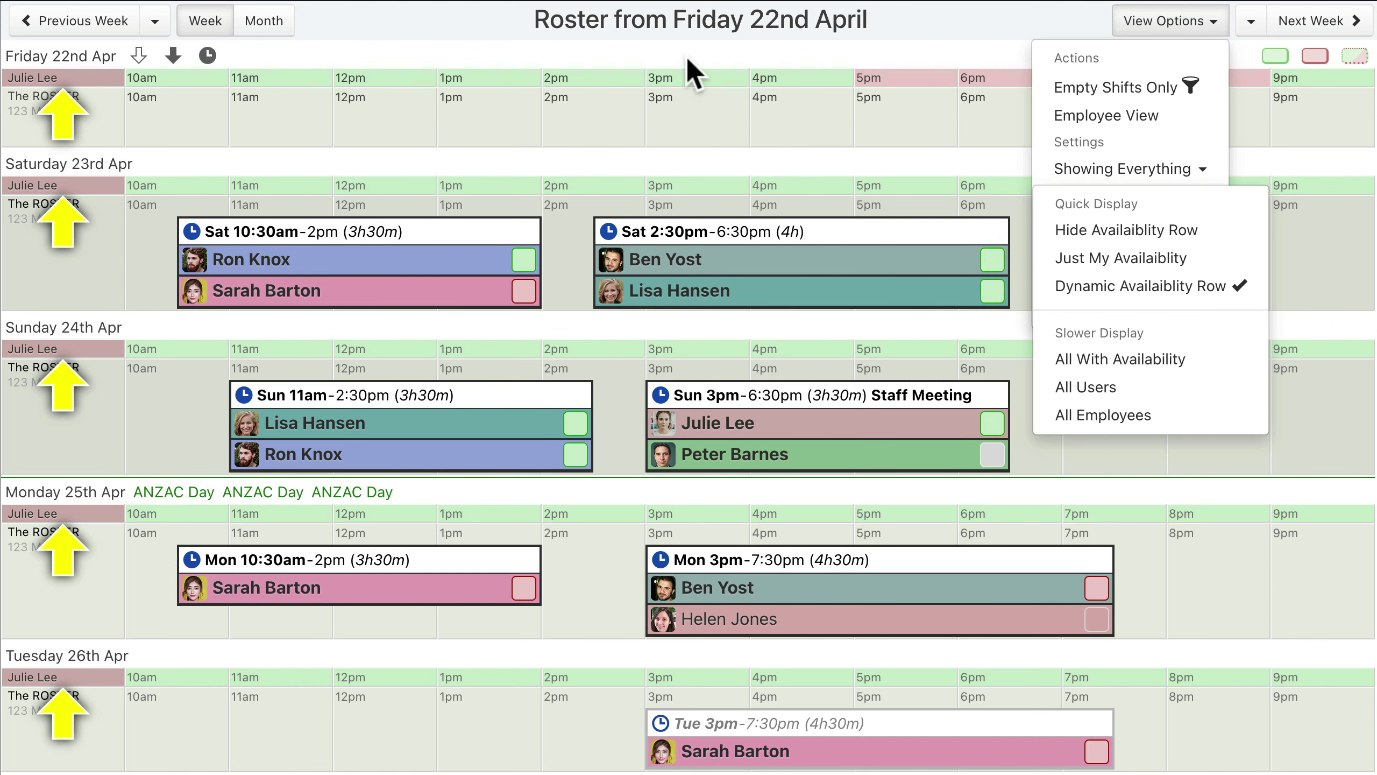
# Choose the All Employees availability display, listing every employee's row under each day.
pyautogui.click(1120, 359)
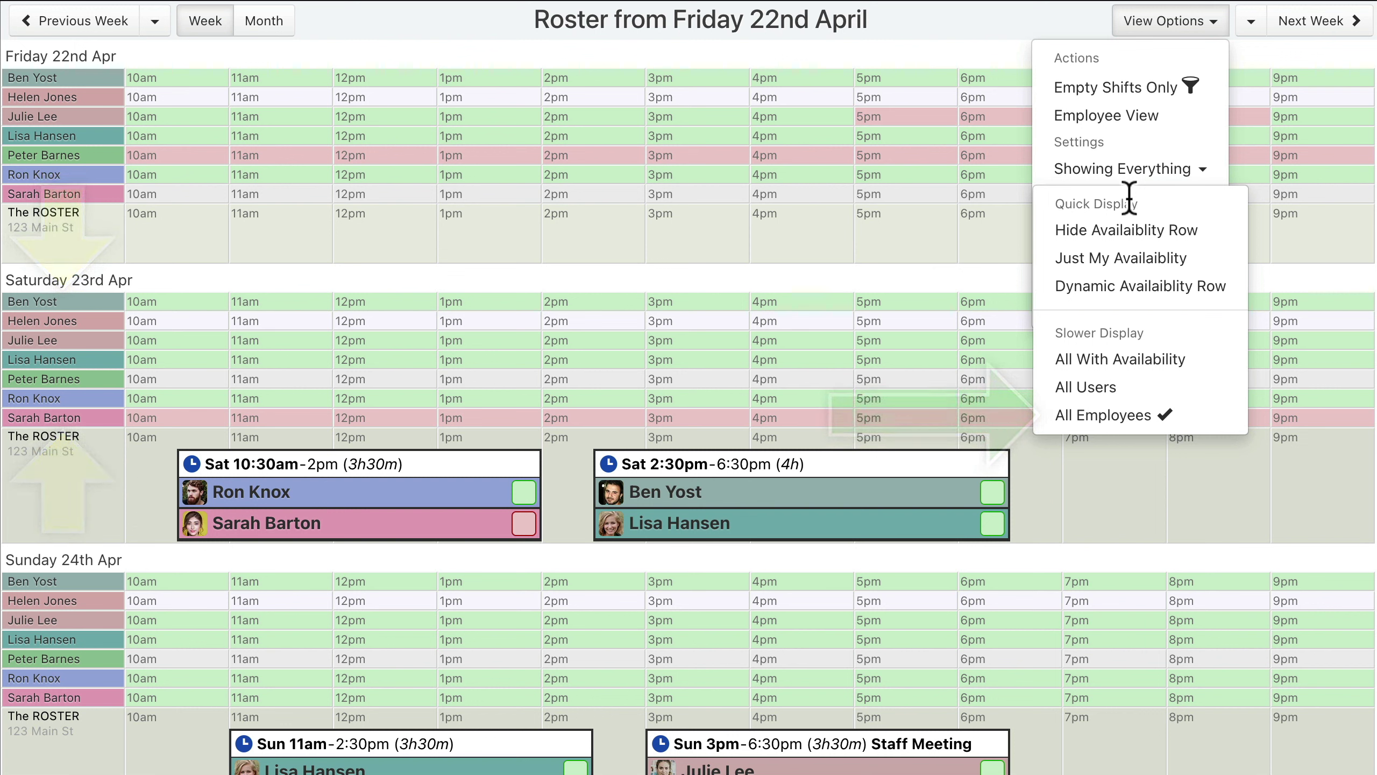
pyautogui.click(1139, 239)
# Hide the availability rows and list Saturday 2:30pm candidates with their hours and agreement status.
pyautogui.click(1170, 24)
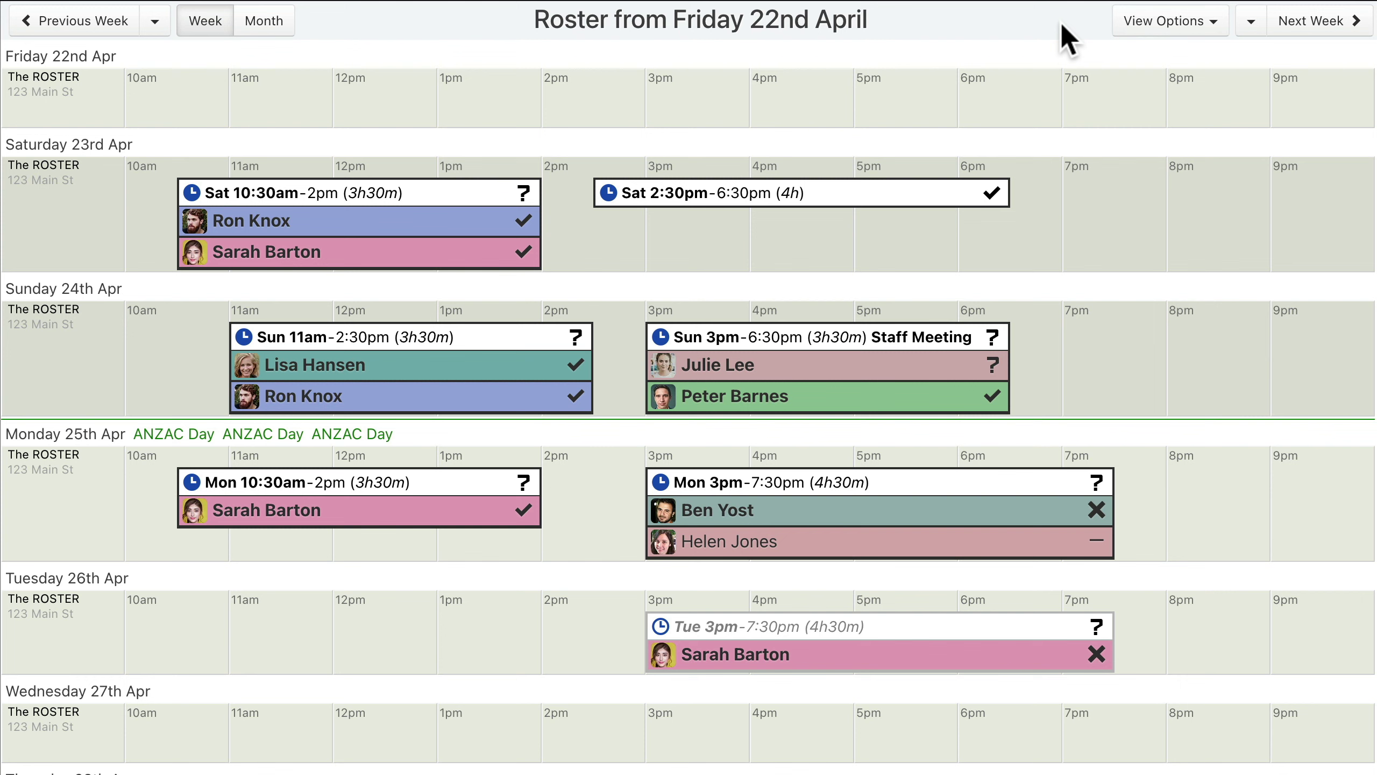
pyautogui.click(800, 197)
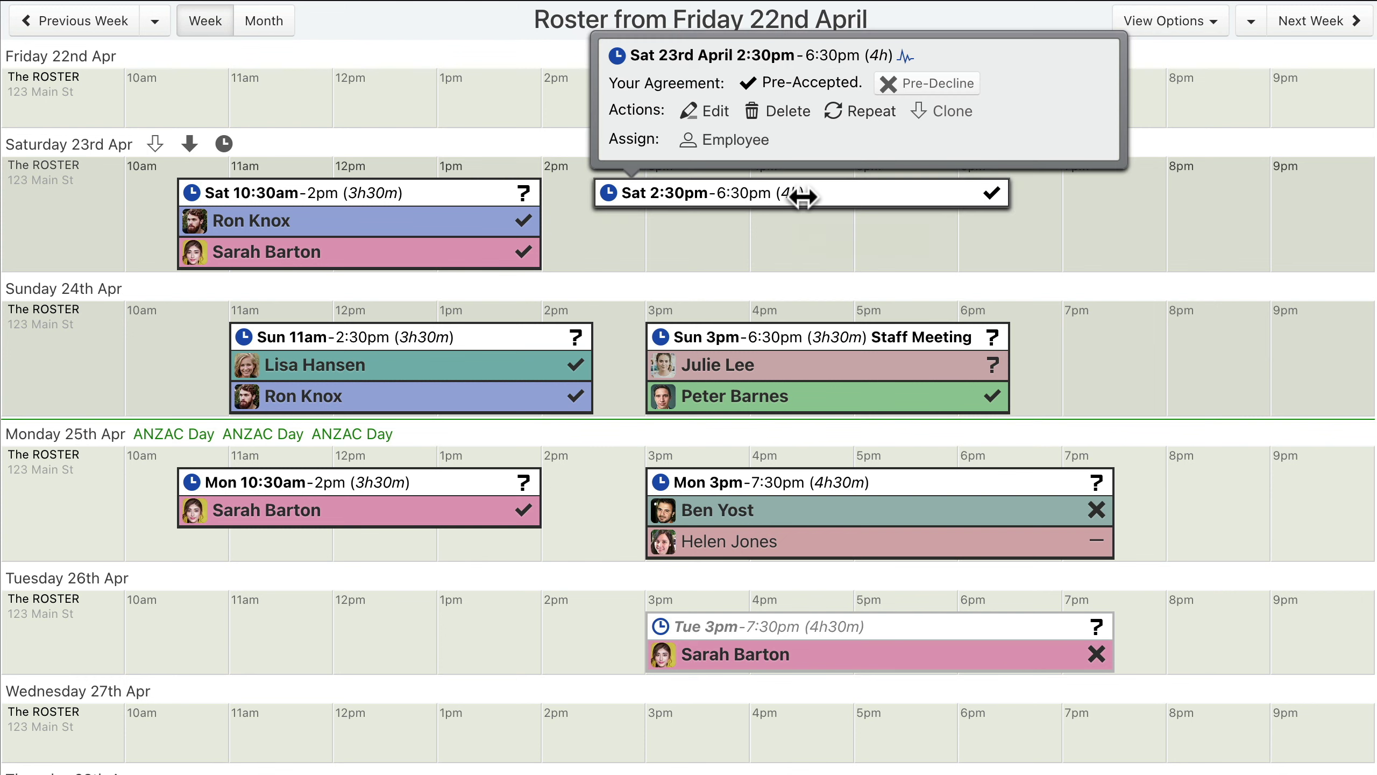
pyautogui.click(729, 142)
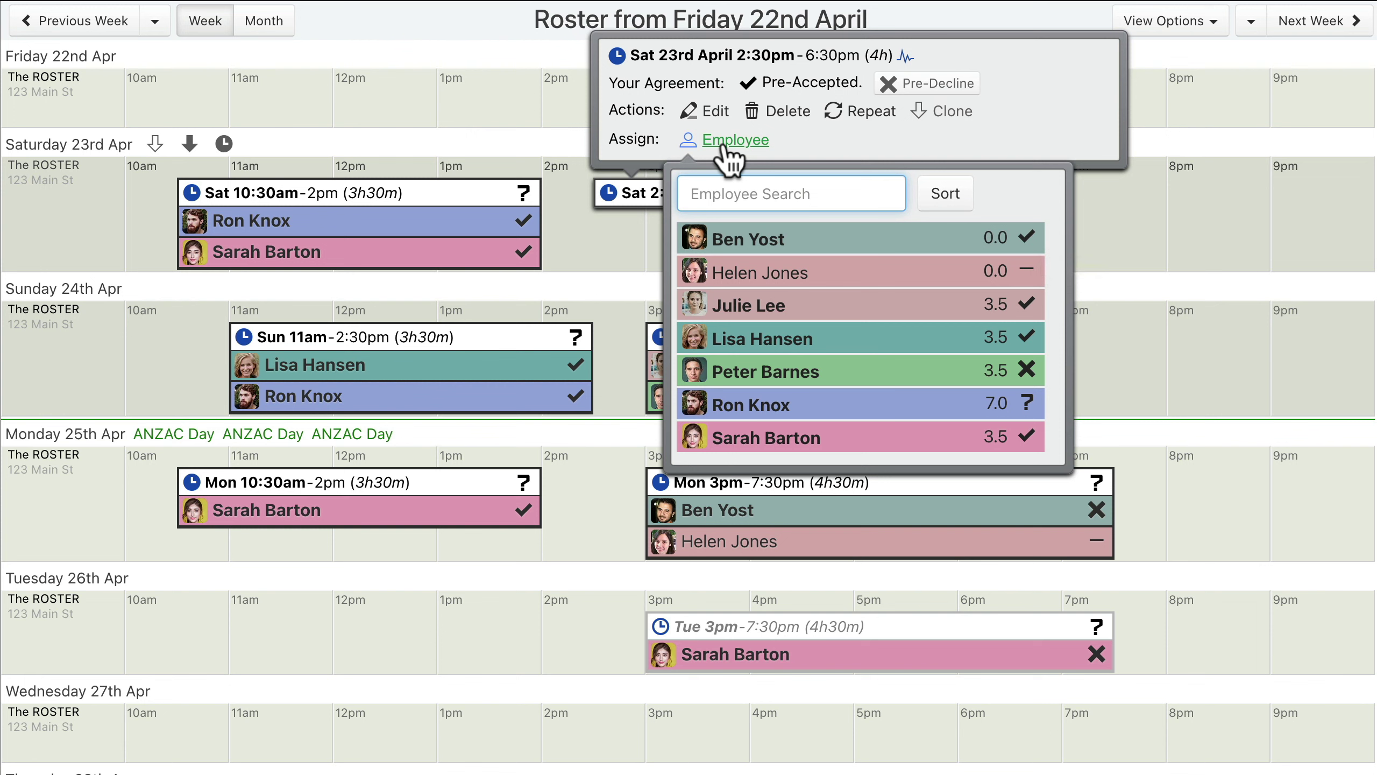
# Add another listed employee to the Saturday 2:30pm shift.
pyautogui.click(862, 342)
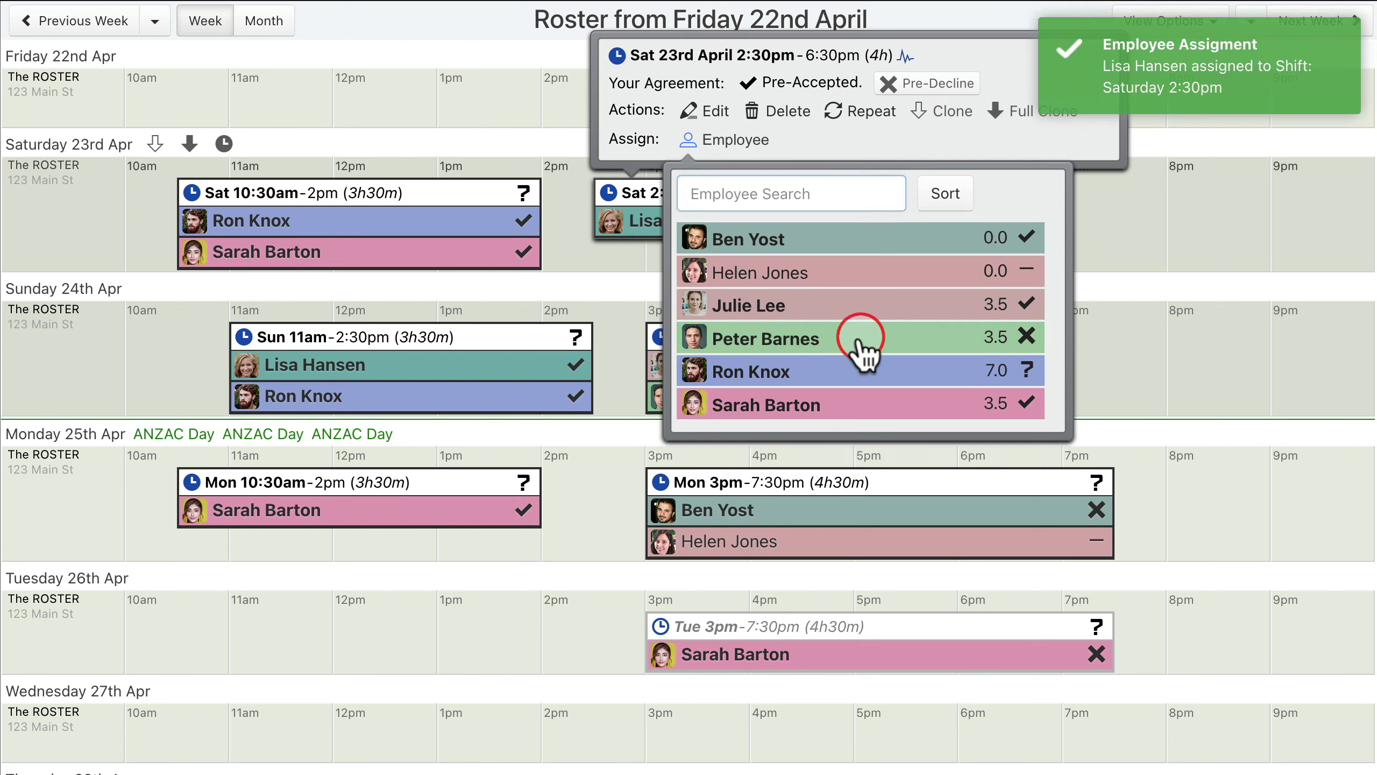
pyautogui.click(866, 312)
pyautogui.click(1093, 307)
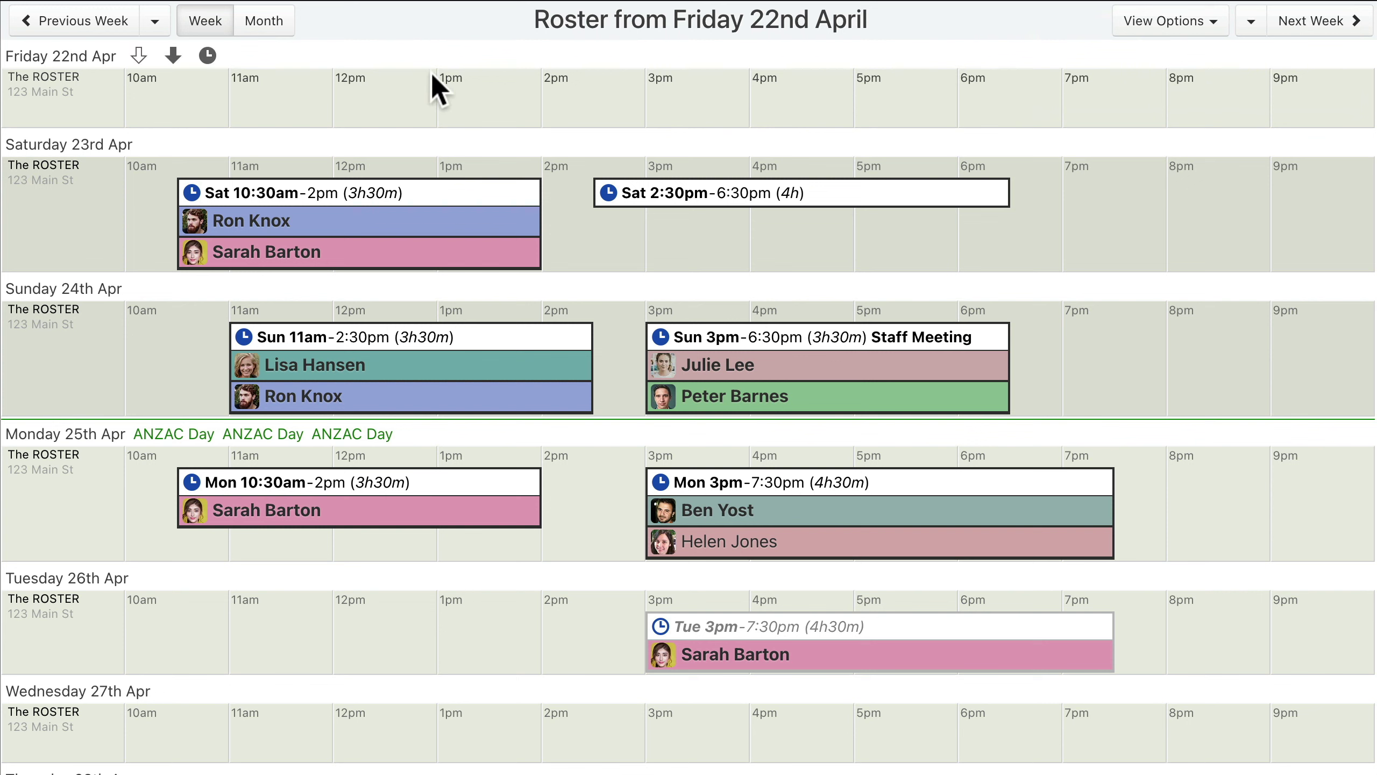
# Search the shift's employee list for 'bar', assign the match, then clear the search.
pyautogui.click(800, 194)
pyautogui.click(730, 142)
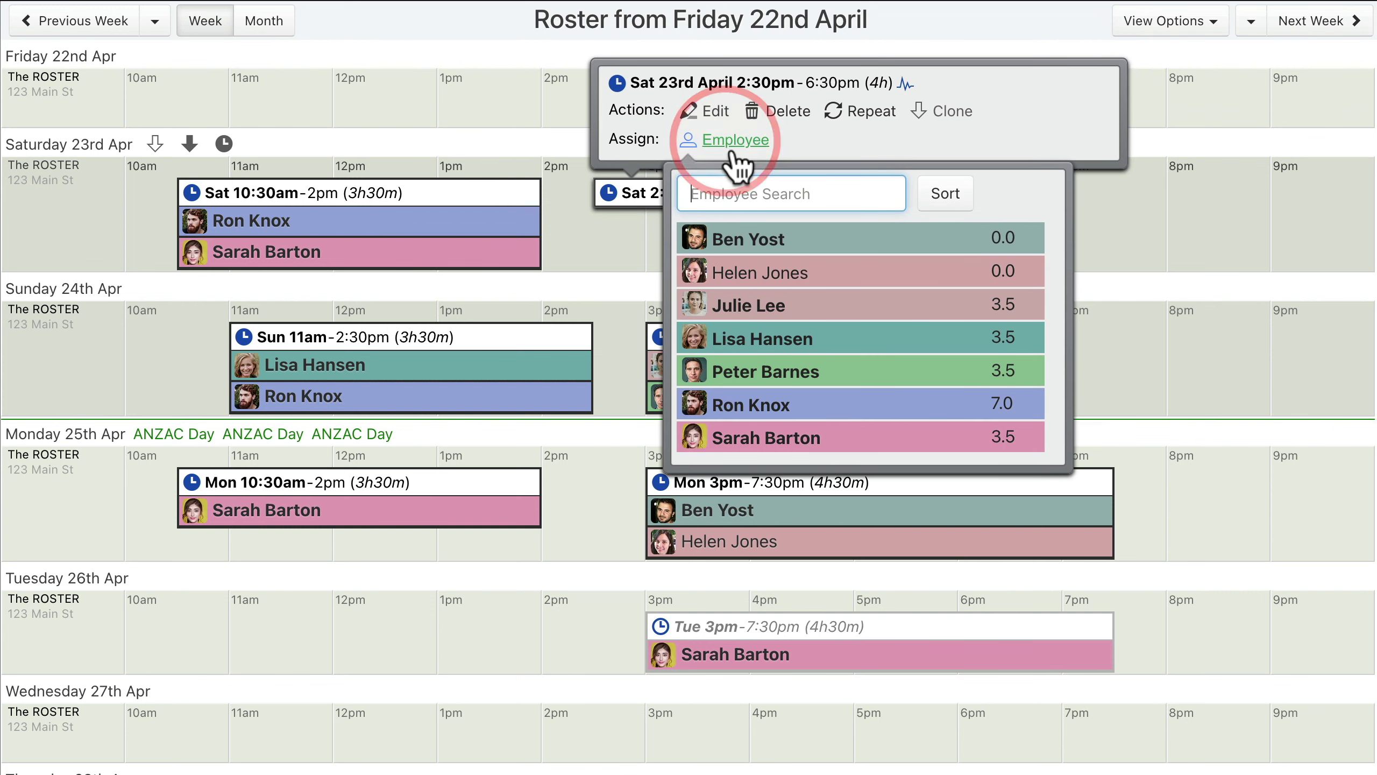
pyautogui.click(791, 194)
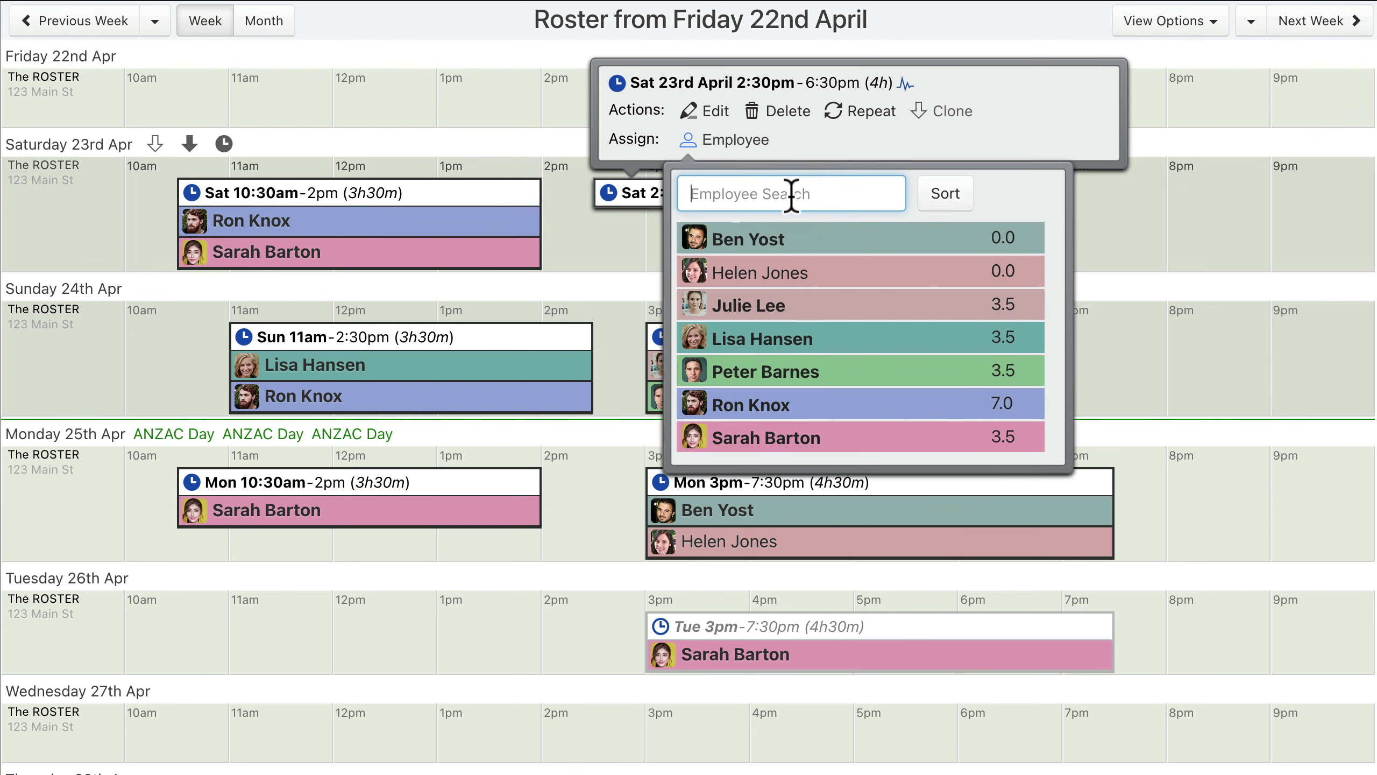
pyautogui.write('son')
pyautogui.press('BackSpace')
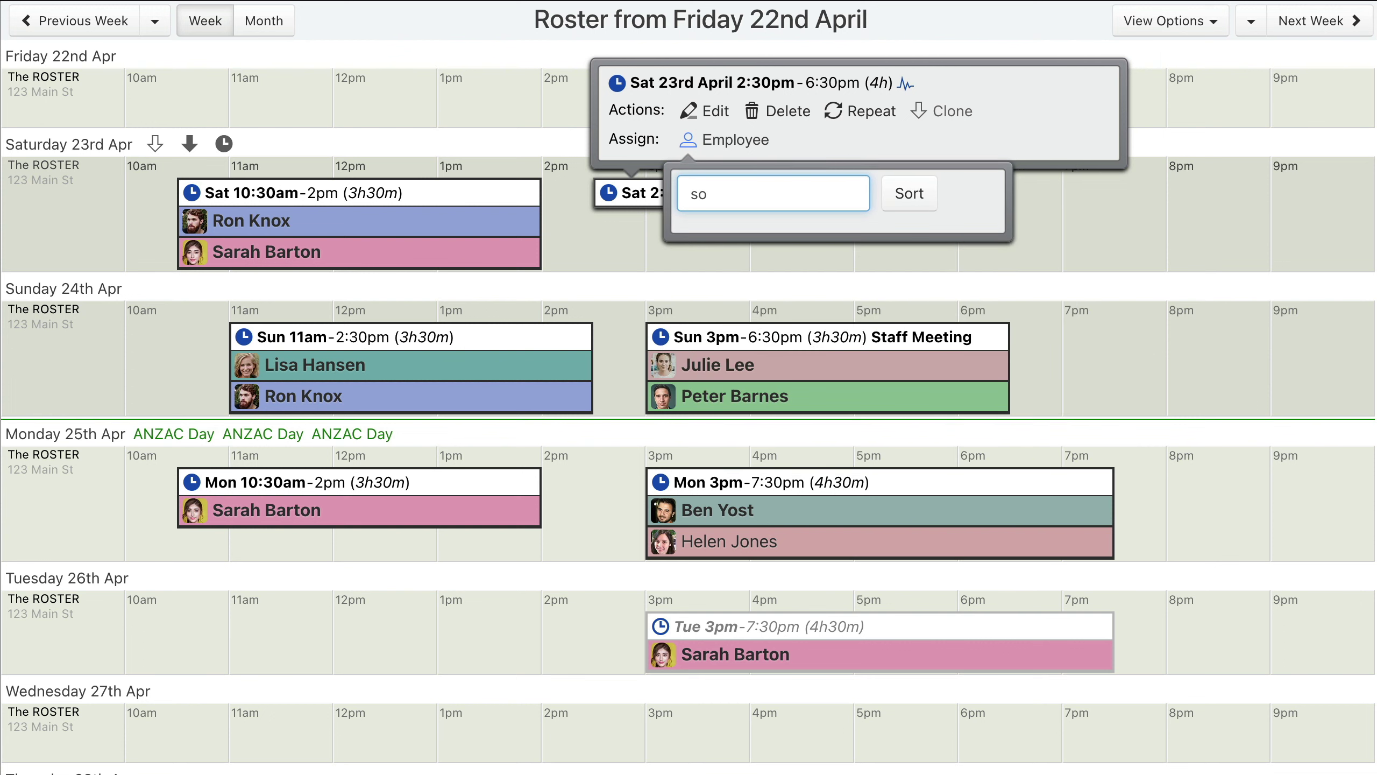
pyautogui.press('BackSpace')
pyautogui.press('BackSpace')
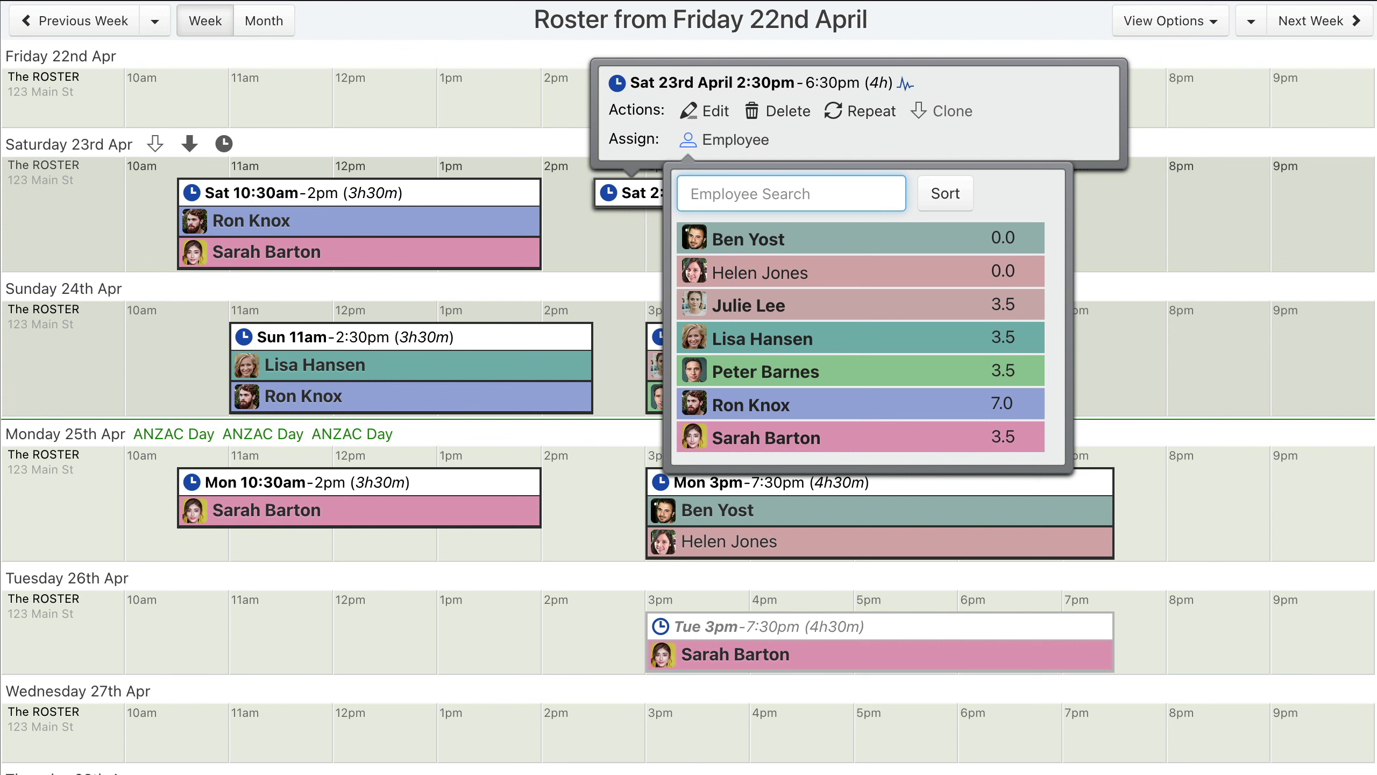
pyautogui.write('bar')
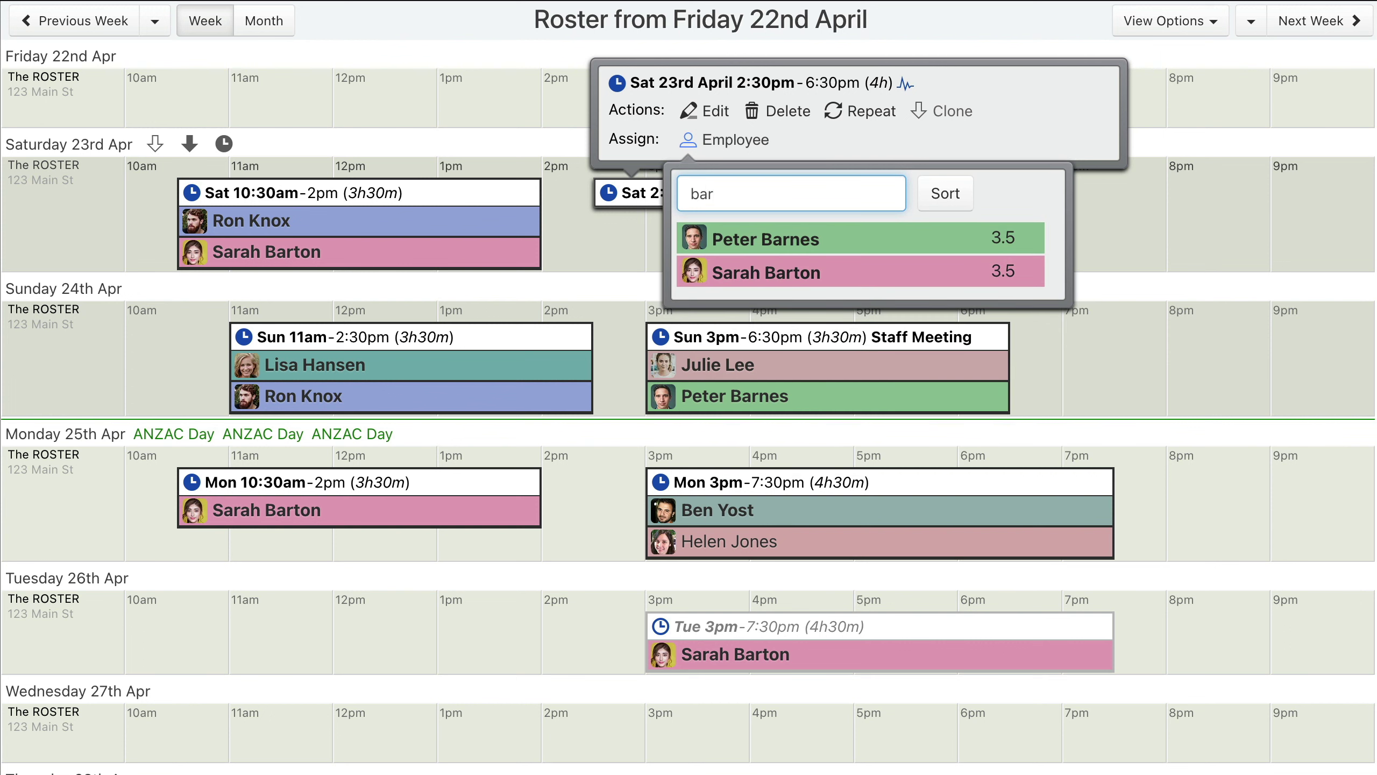
pyautogui.press('Return')
pyautogui.press('BackSpace')
pyautogui.press('BackSpace')
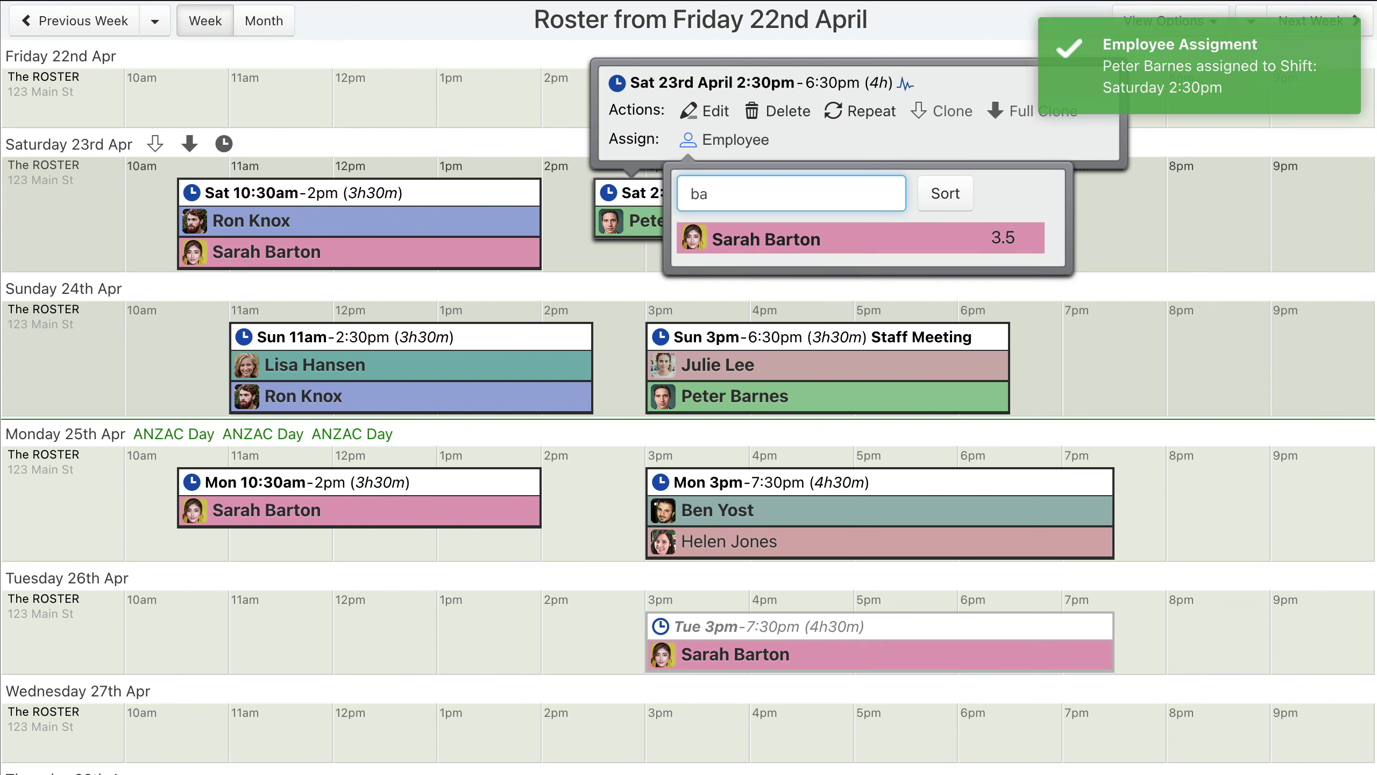
pyautogui.press('BackSpace')
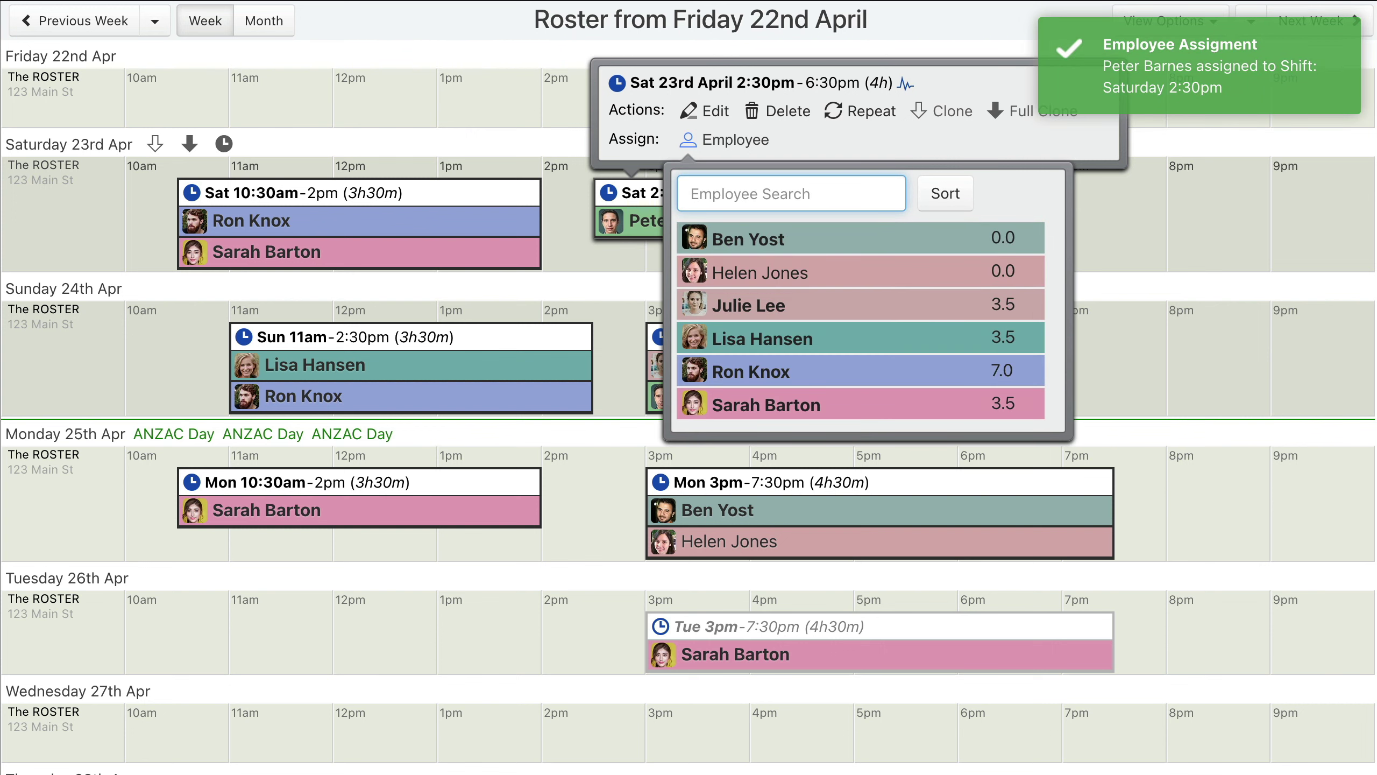
pyautogui.click(727, 142)
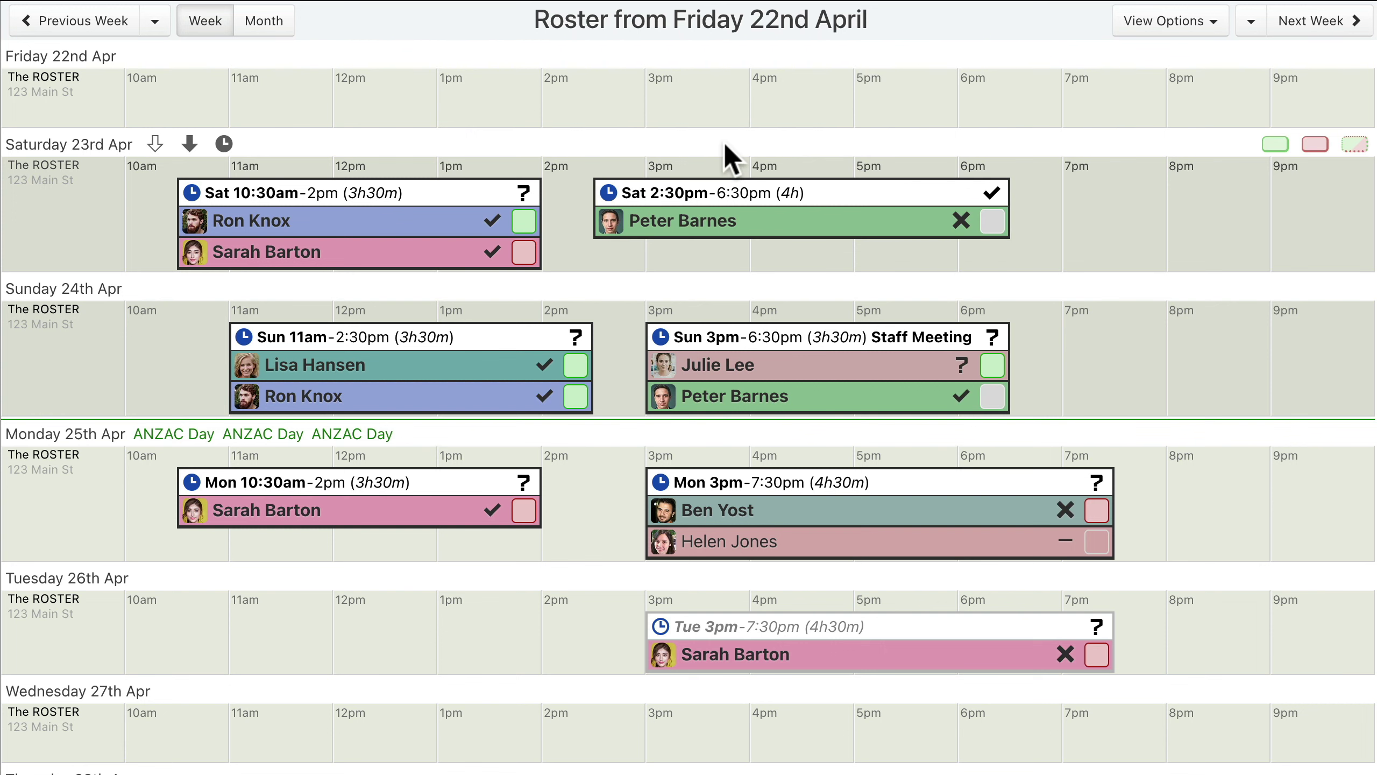
# Sort the Saturday 2:30pm candidates by last name, hours, agreement and availability in turn.
pyautogui.click(729, 198)
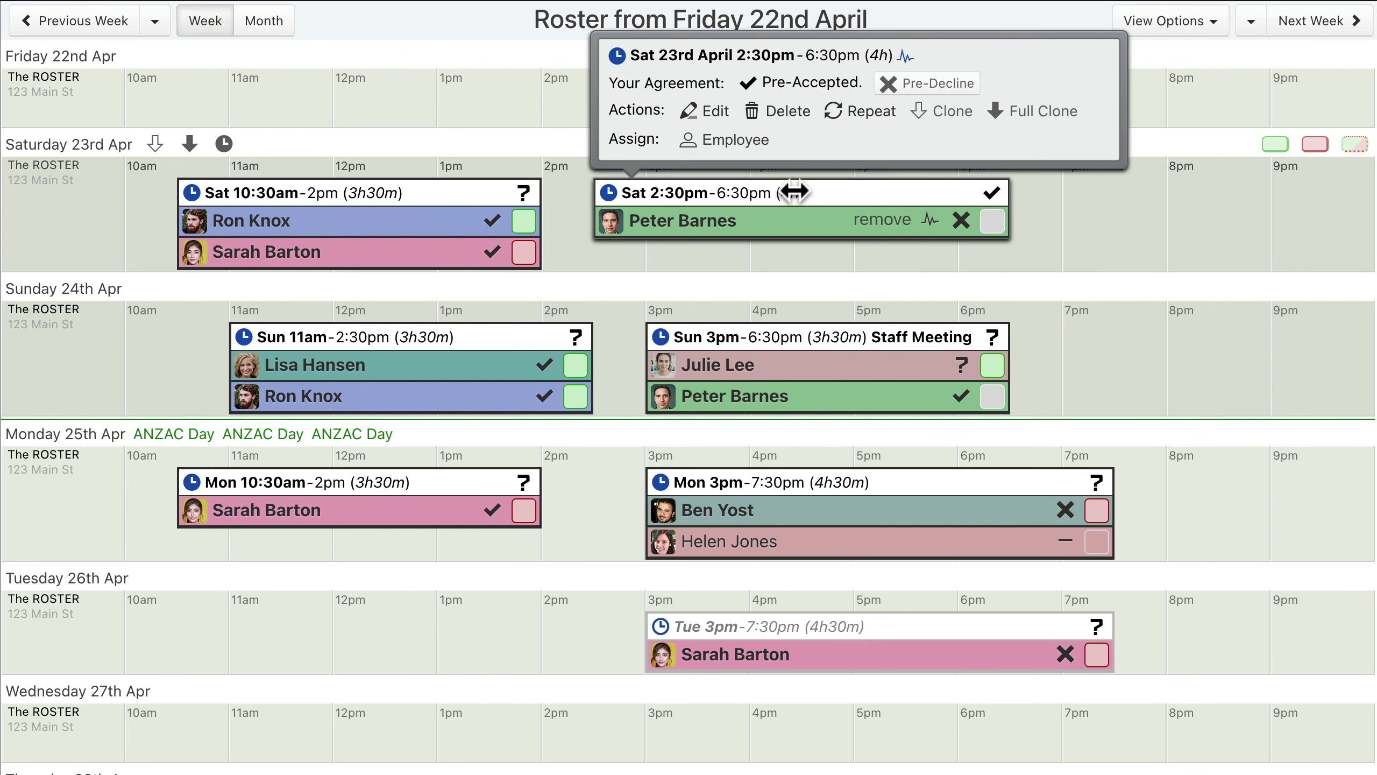
pyautogui.click(726, 140)
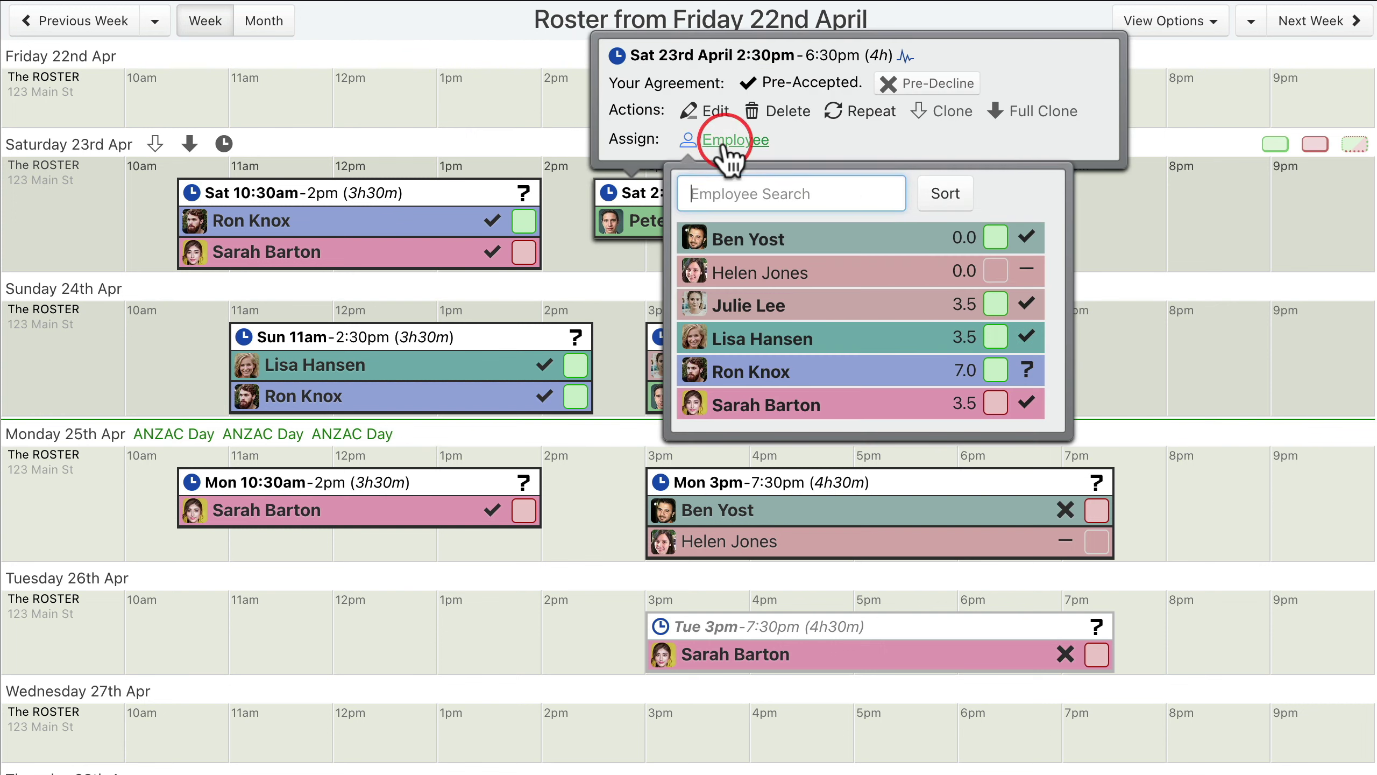
pyautogui.click(947, 195)
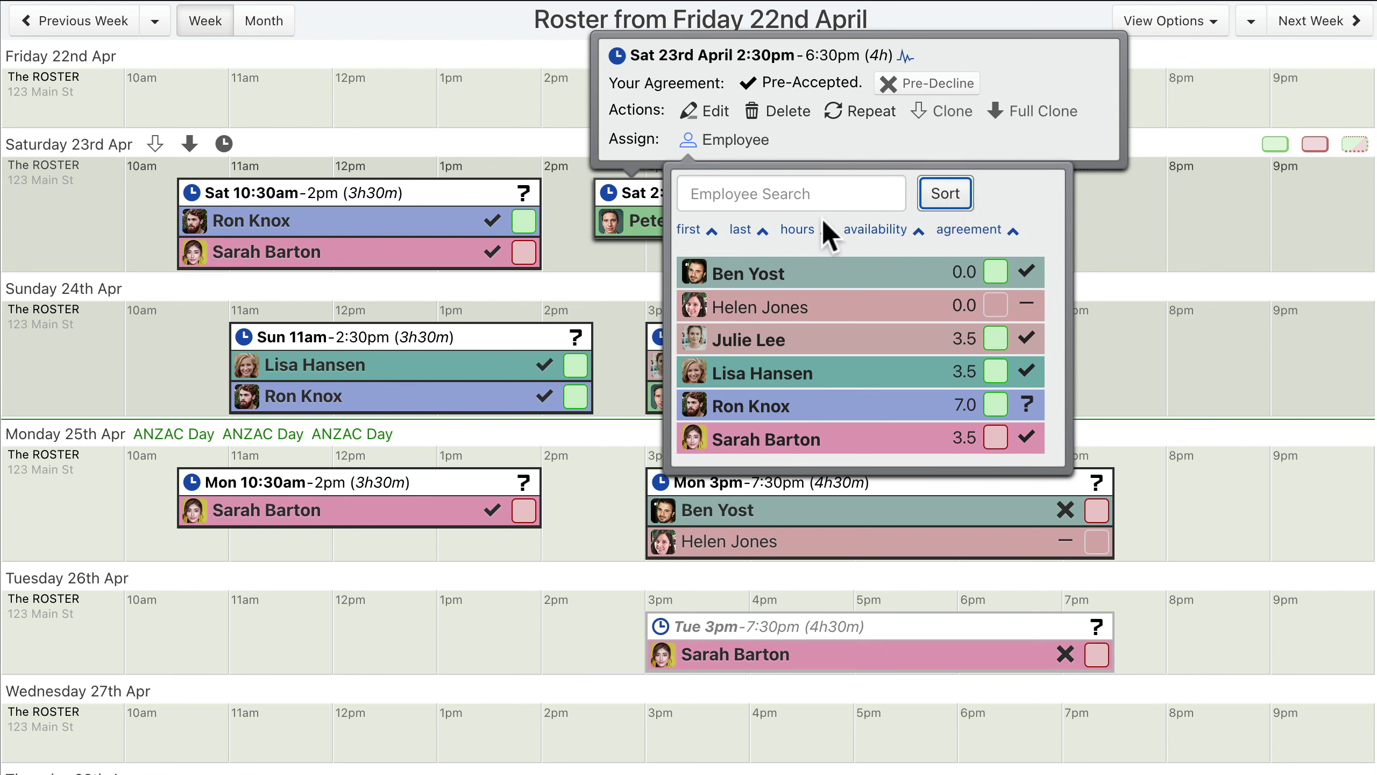
pyautogui.click(738, 237)
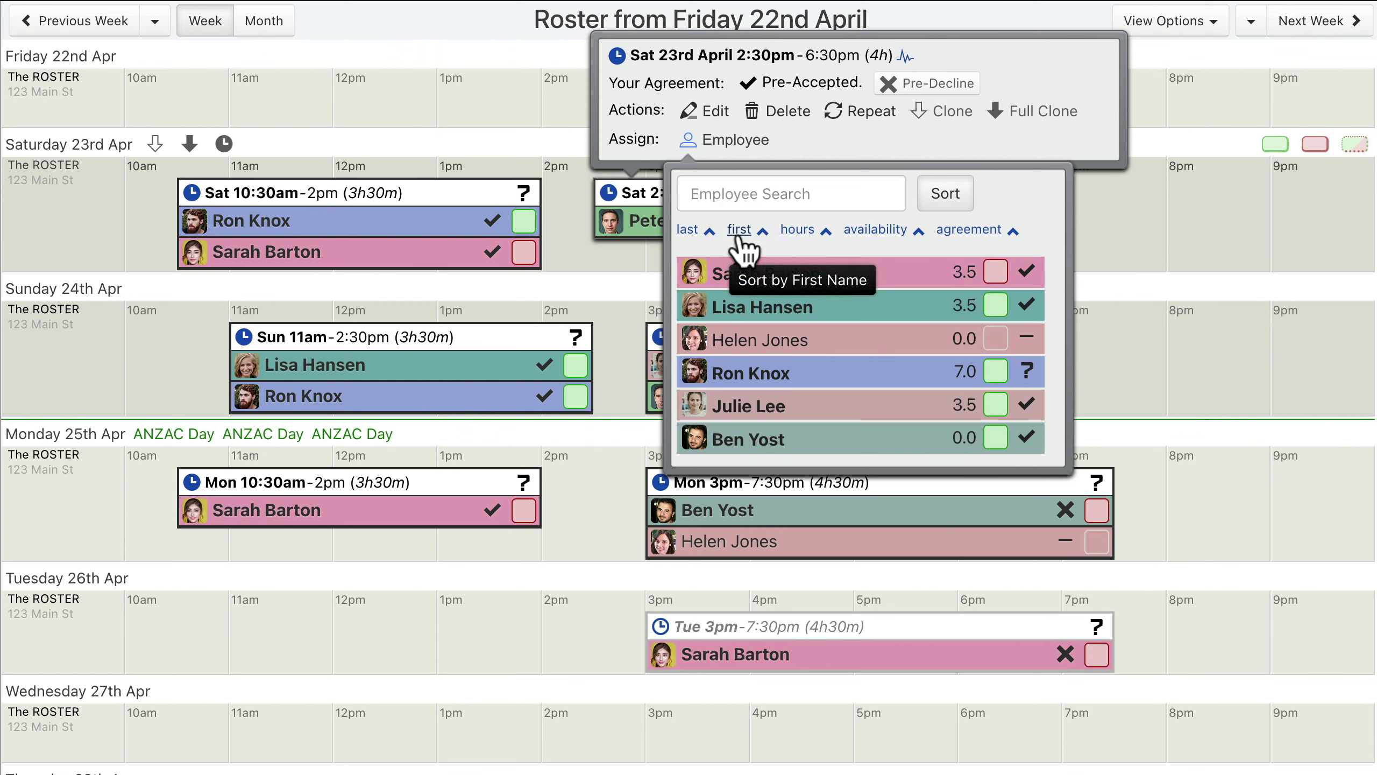
pyautogui.click(795, 237)
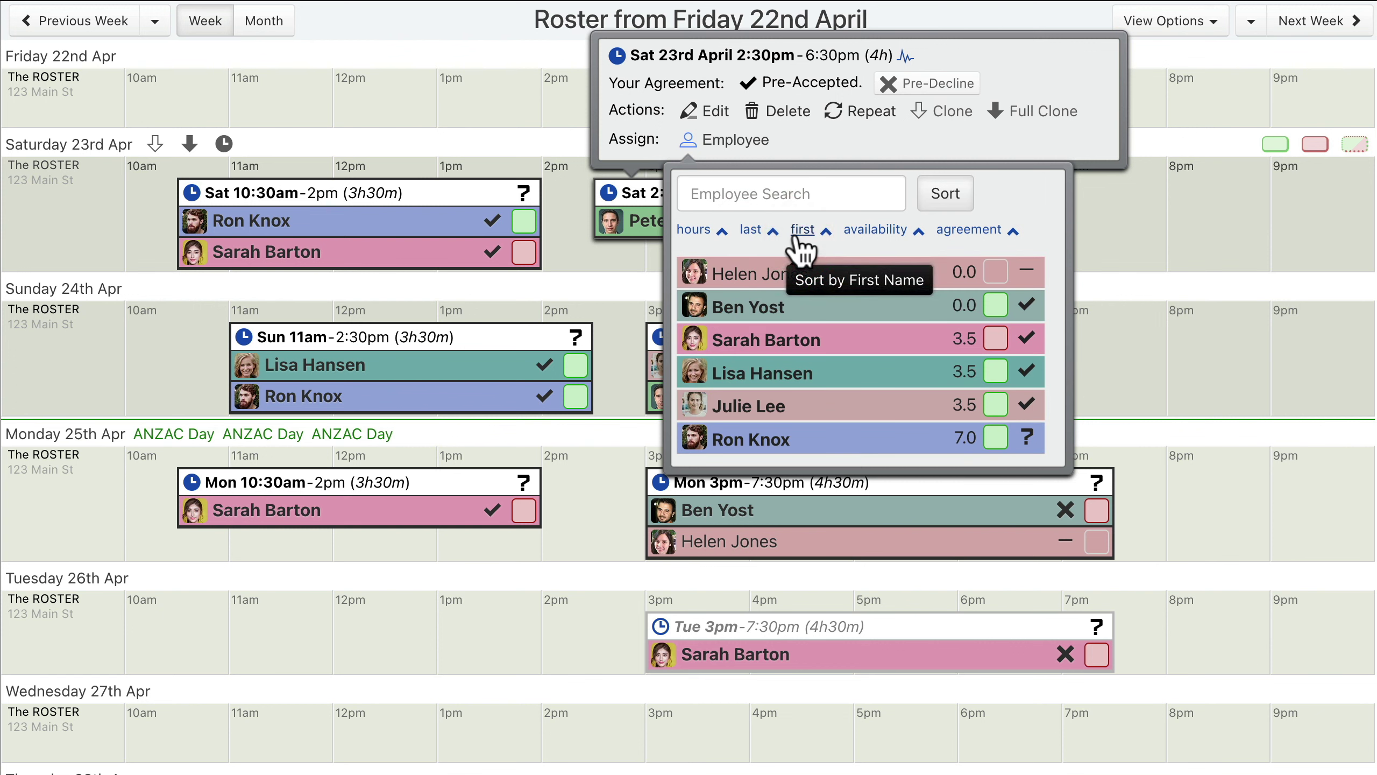
pyautogui.click(722, 232)
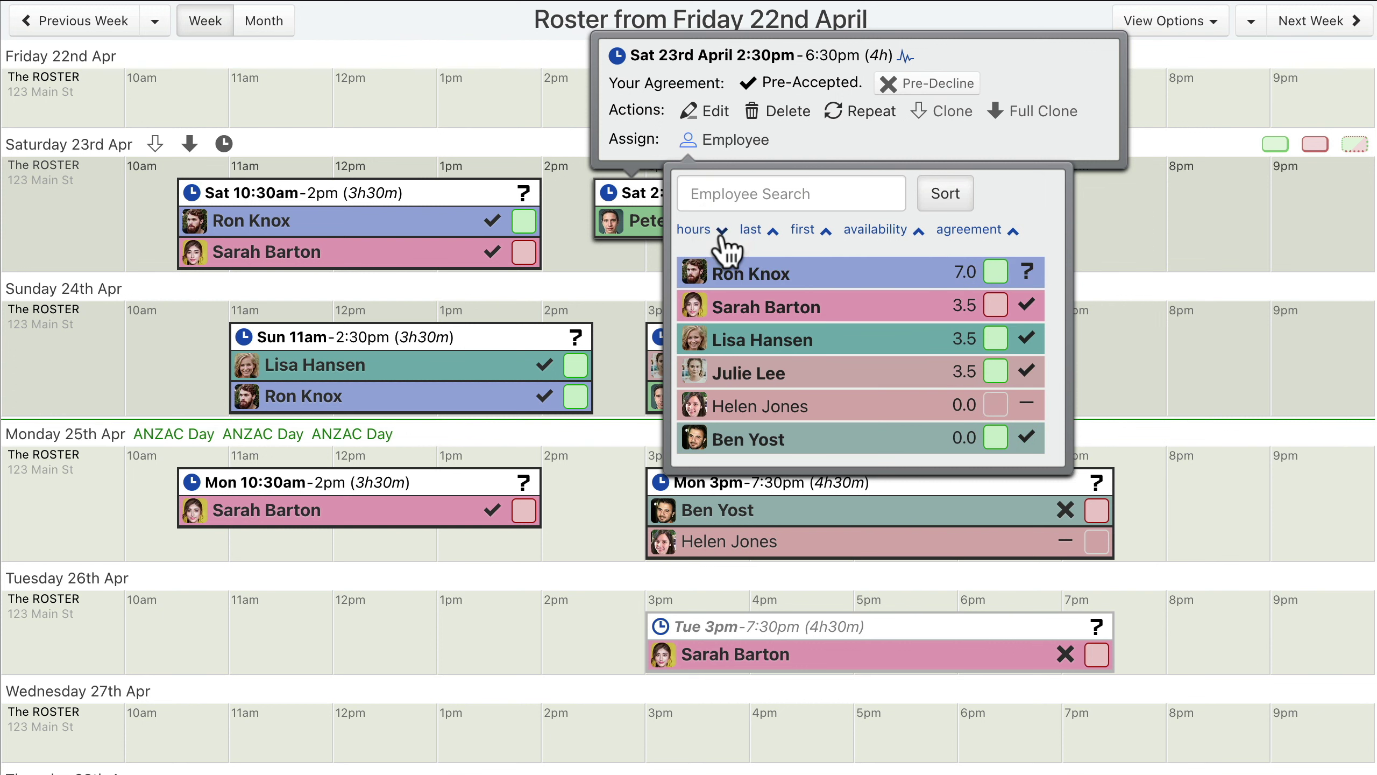
pyautogui.click(722, 233)
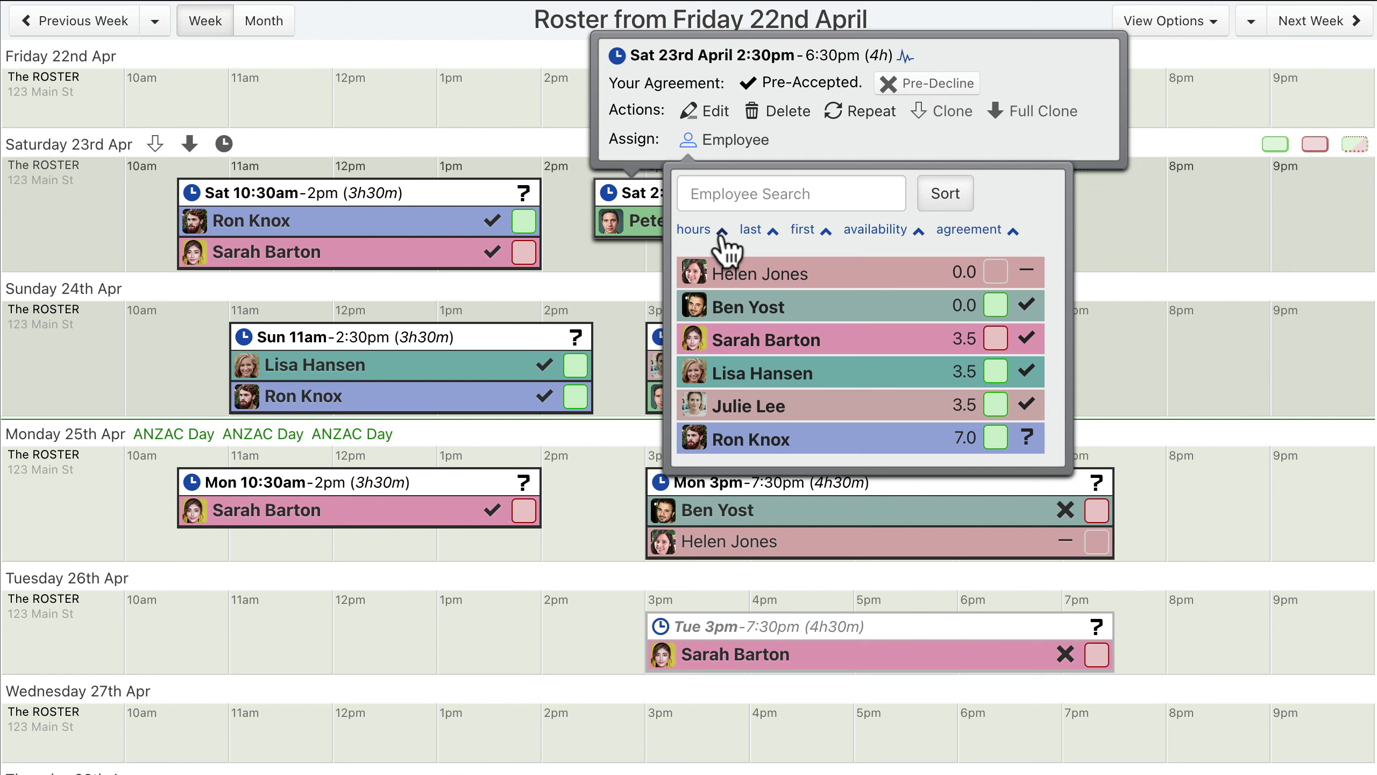
pyautogui.click(750, 230)
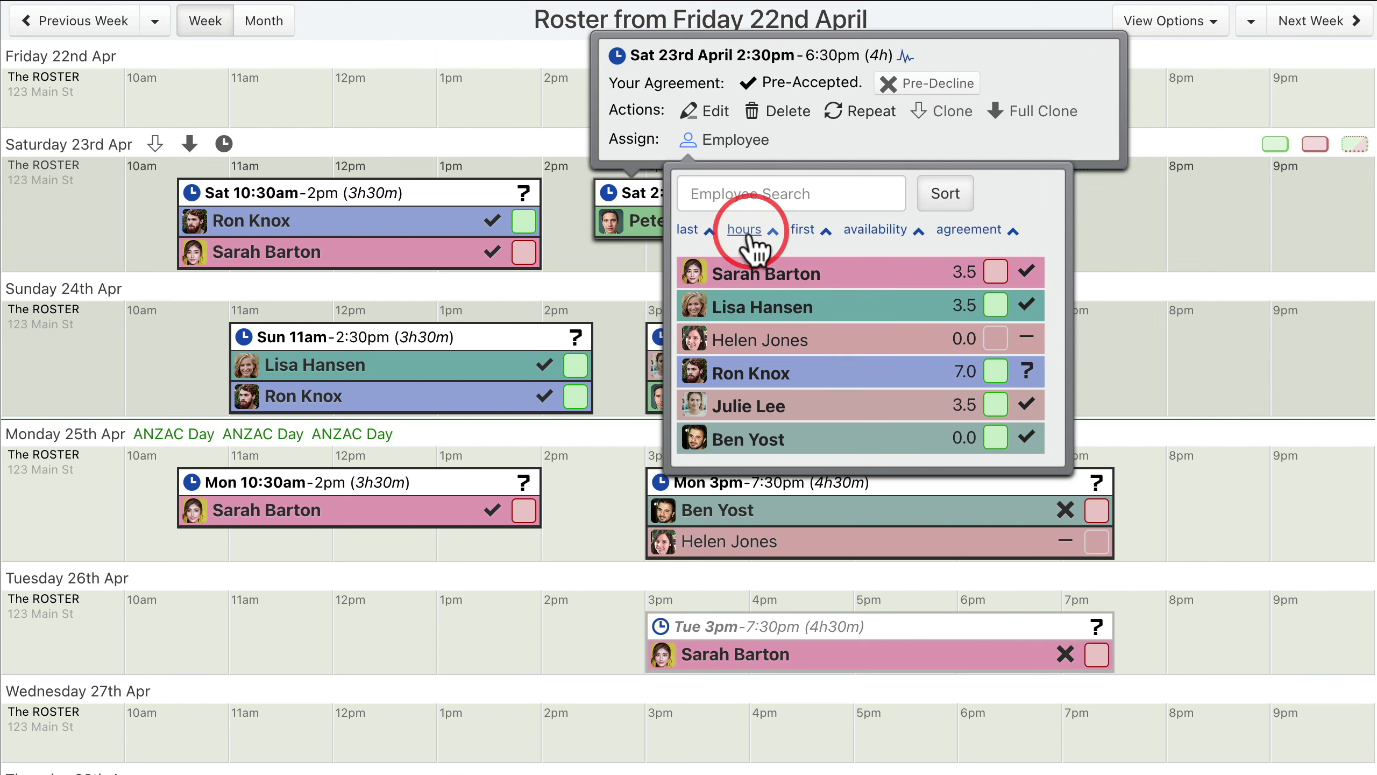
pyautogui.click(968, 233)
pyautogui.click(835, 233)
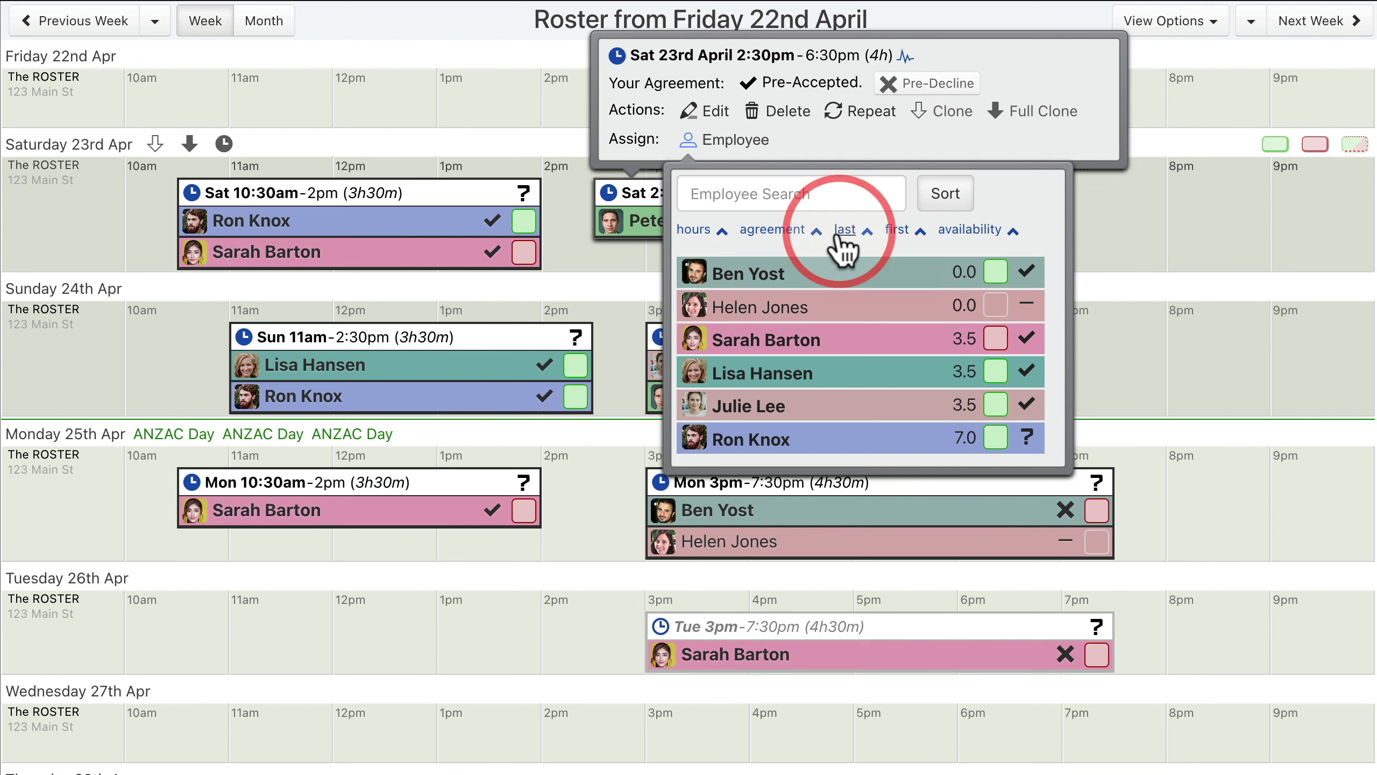
pyautogui.click(968, 232)
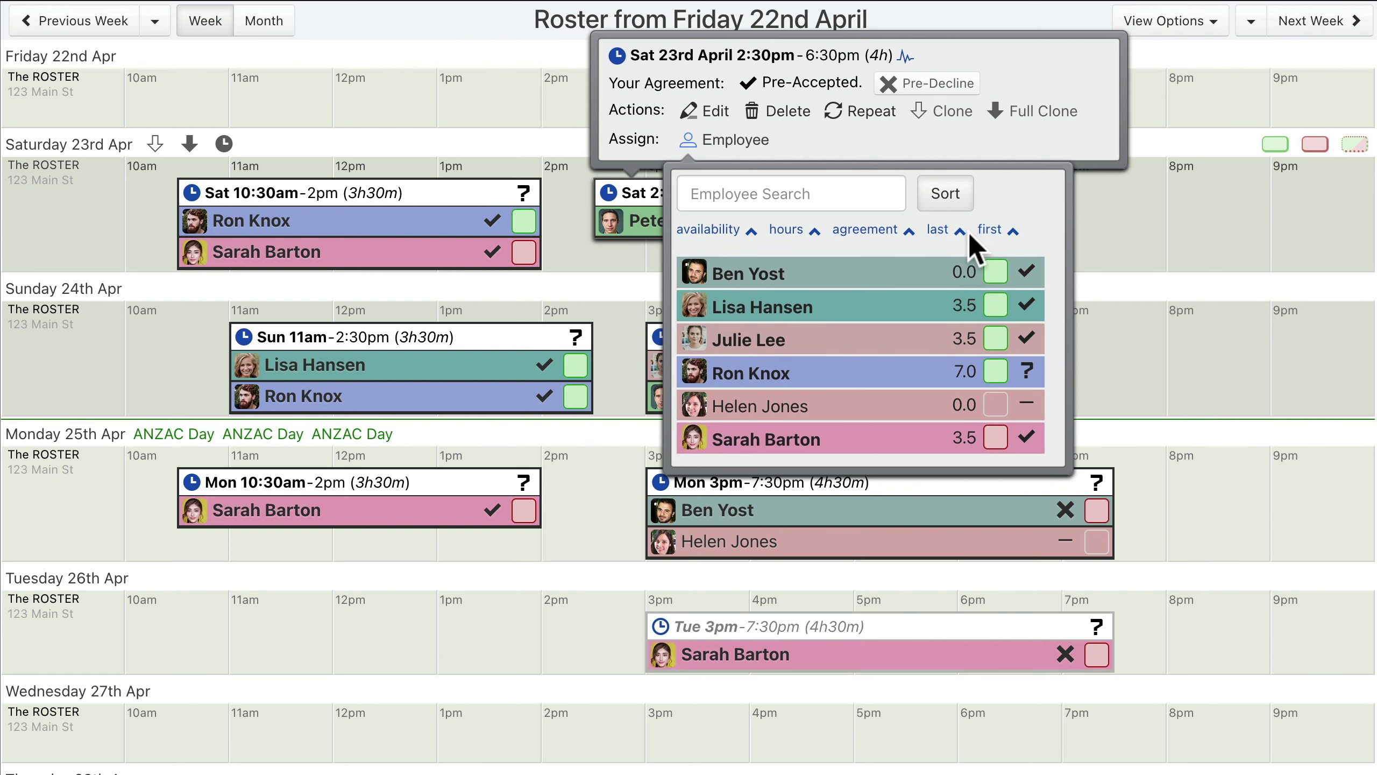
# Assign the top-listed employee, with 0.0 hours, as the shift's second staff member.
pyautogui.click(866, 277)
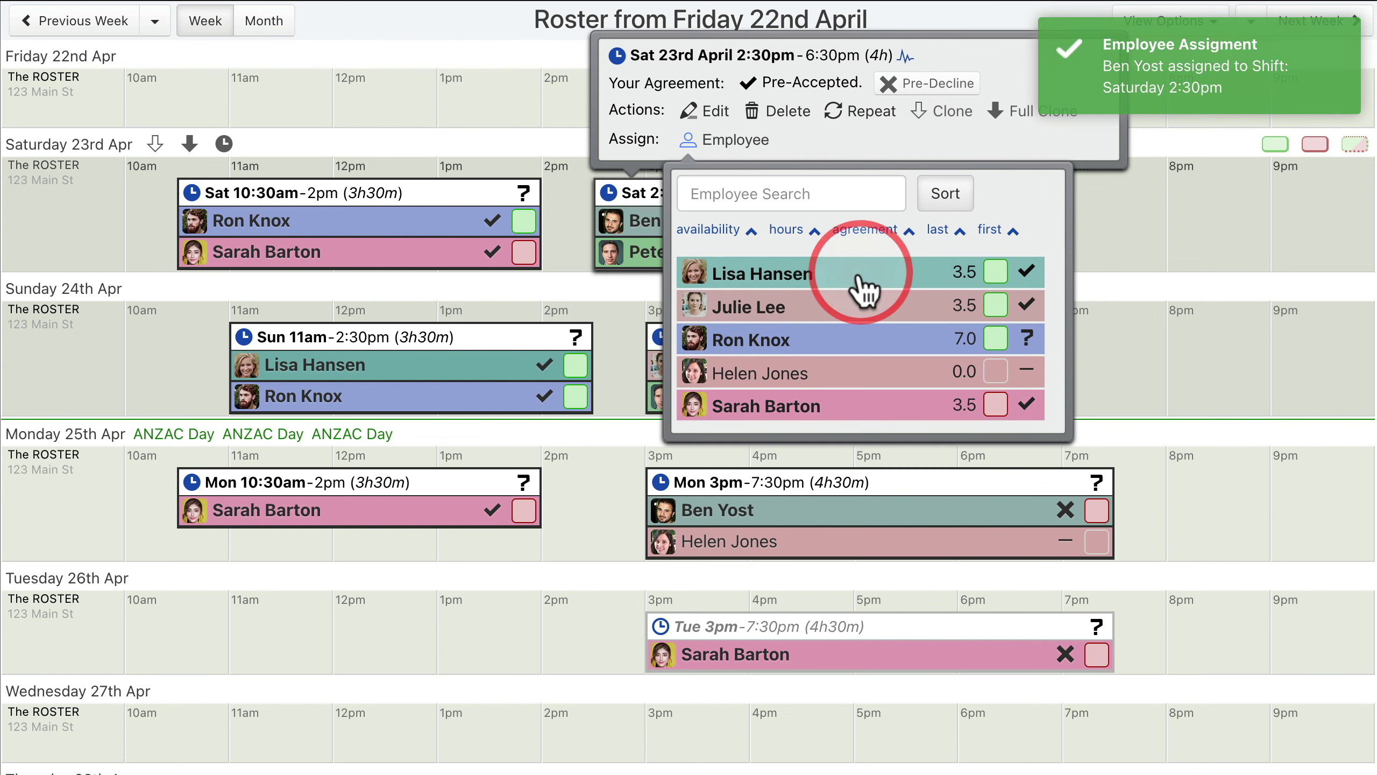
pyautogui.click(944, 206)
pyautogui.click(943, 205)
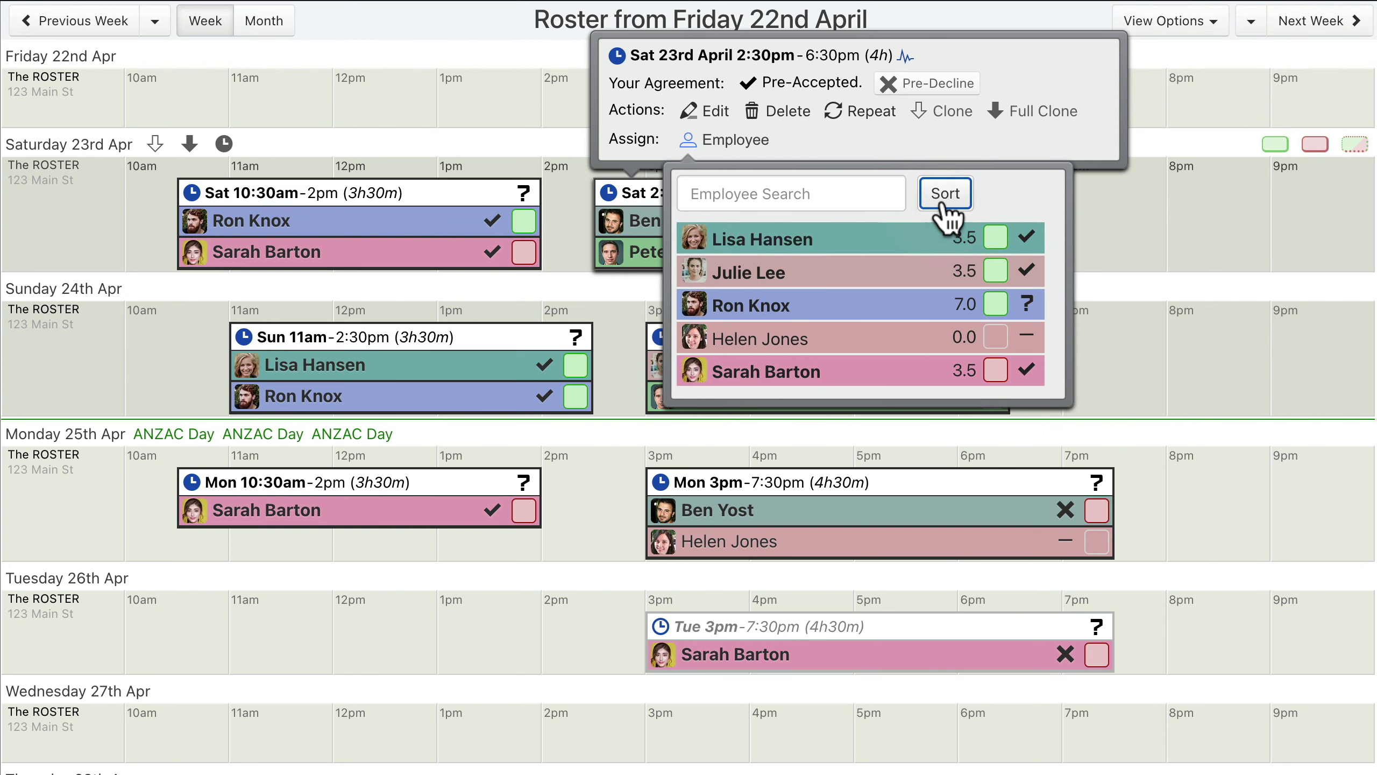
pyautogui.click(726, 142)
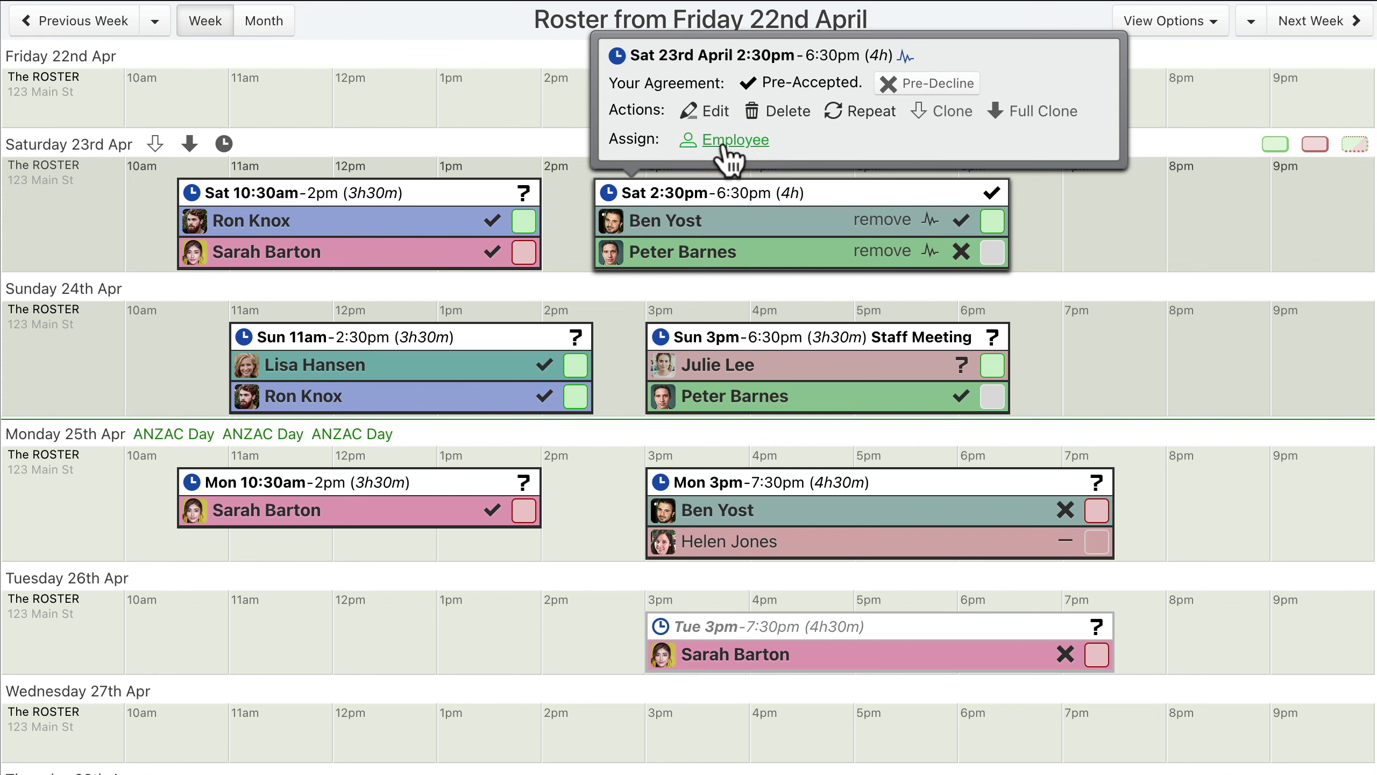
# Preview the vehicle resources and clients lists.
pyautogui.scroll(5, 728, 159)
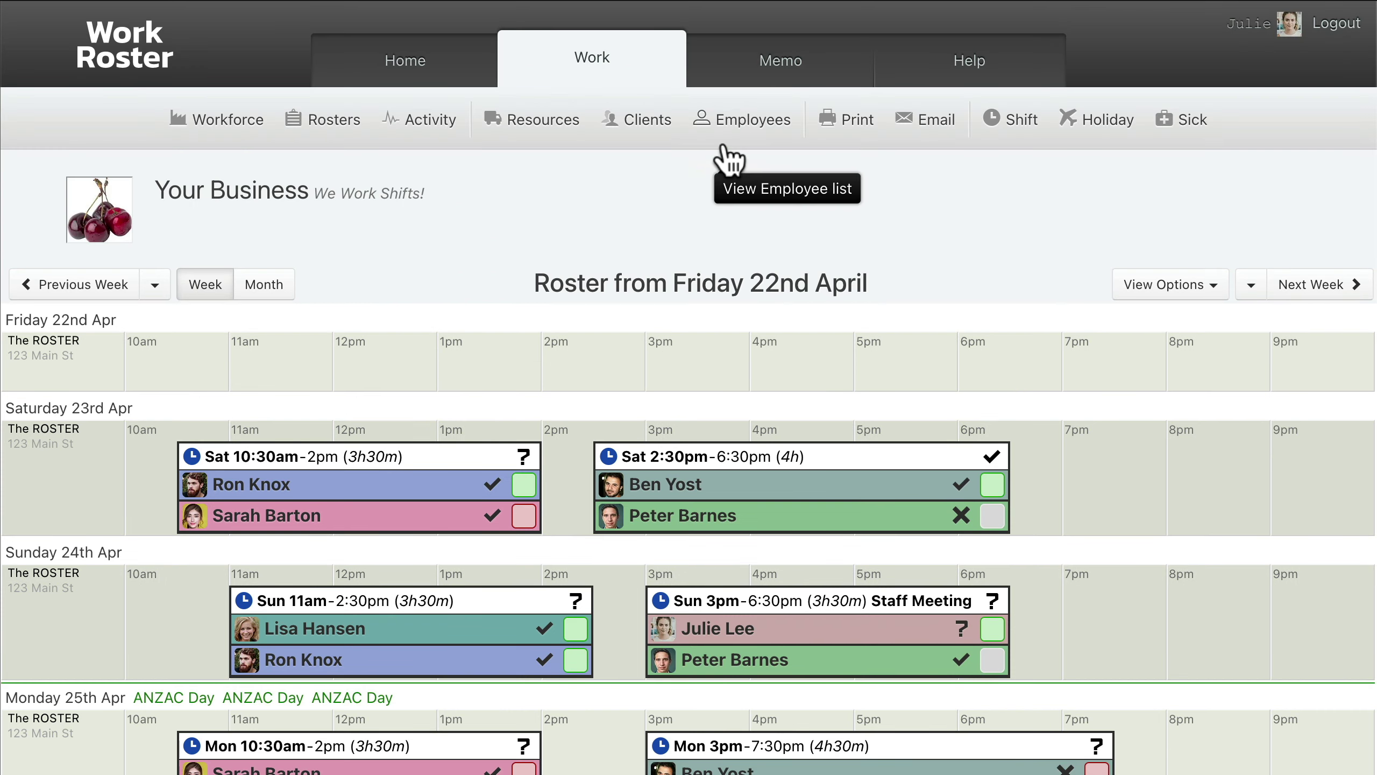
pyautogui.click(534, 132)
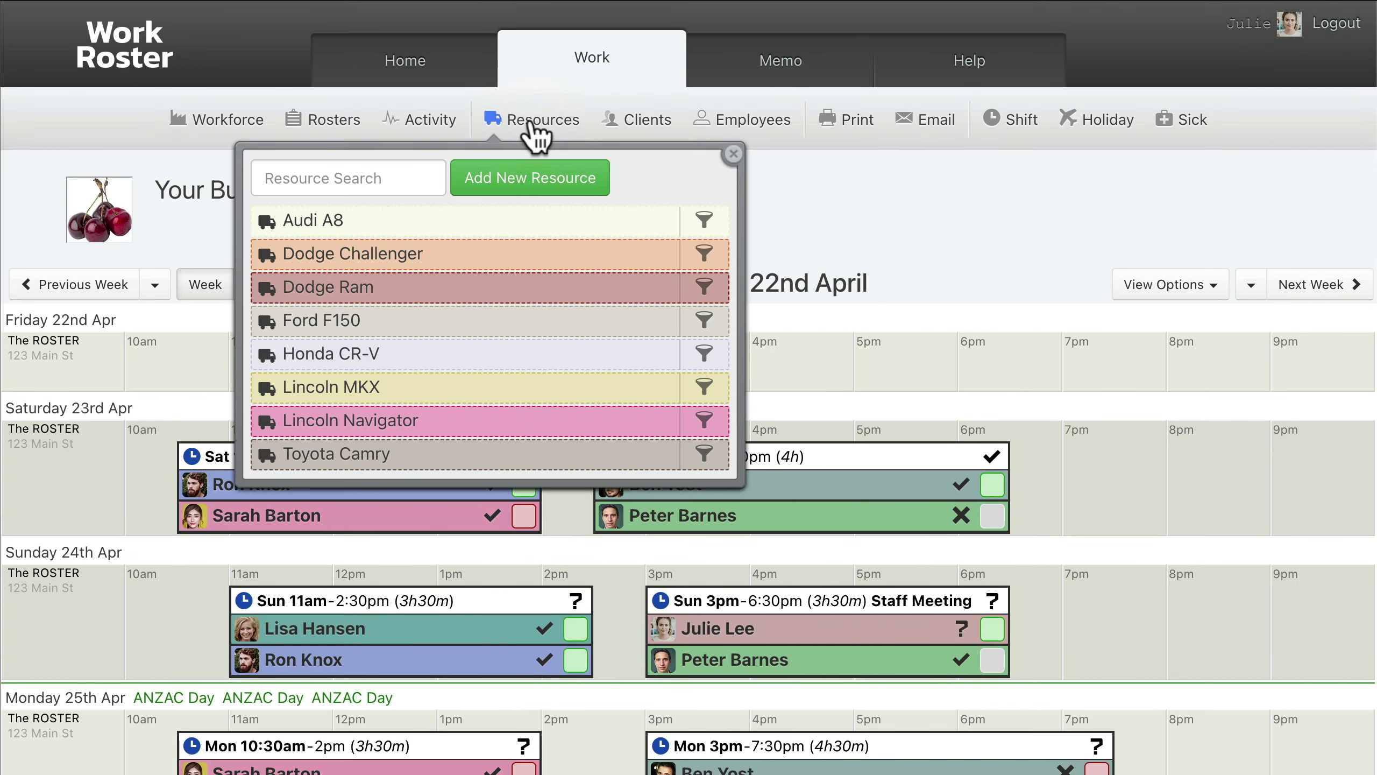
pyautogui.click(640, 134)
pyautogui.click(641, 135)
pyautogui.scroll(-5, 636, 125)
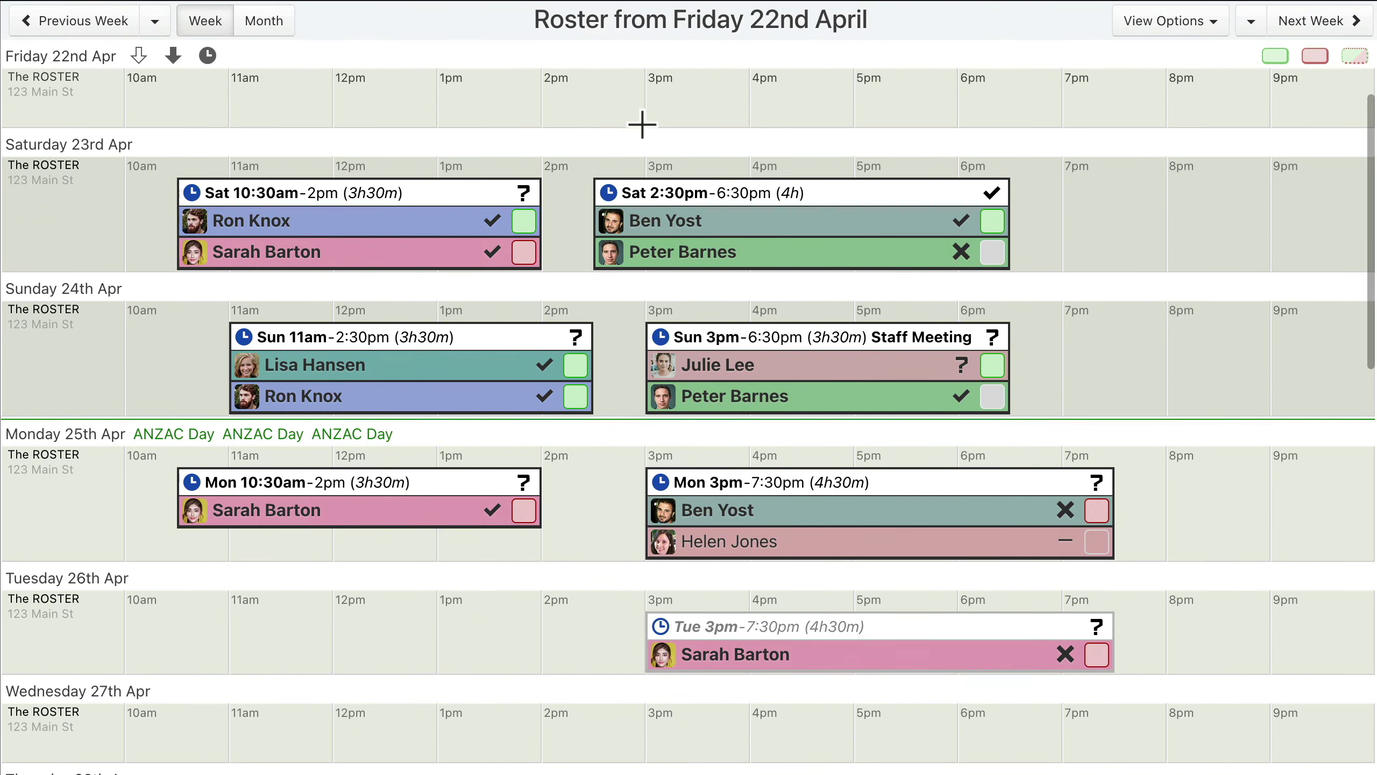
# Assign the Honda CR-V and a client to the Saturday 2:30pm shift.
pyautogui.click(795, 194)
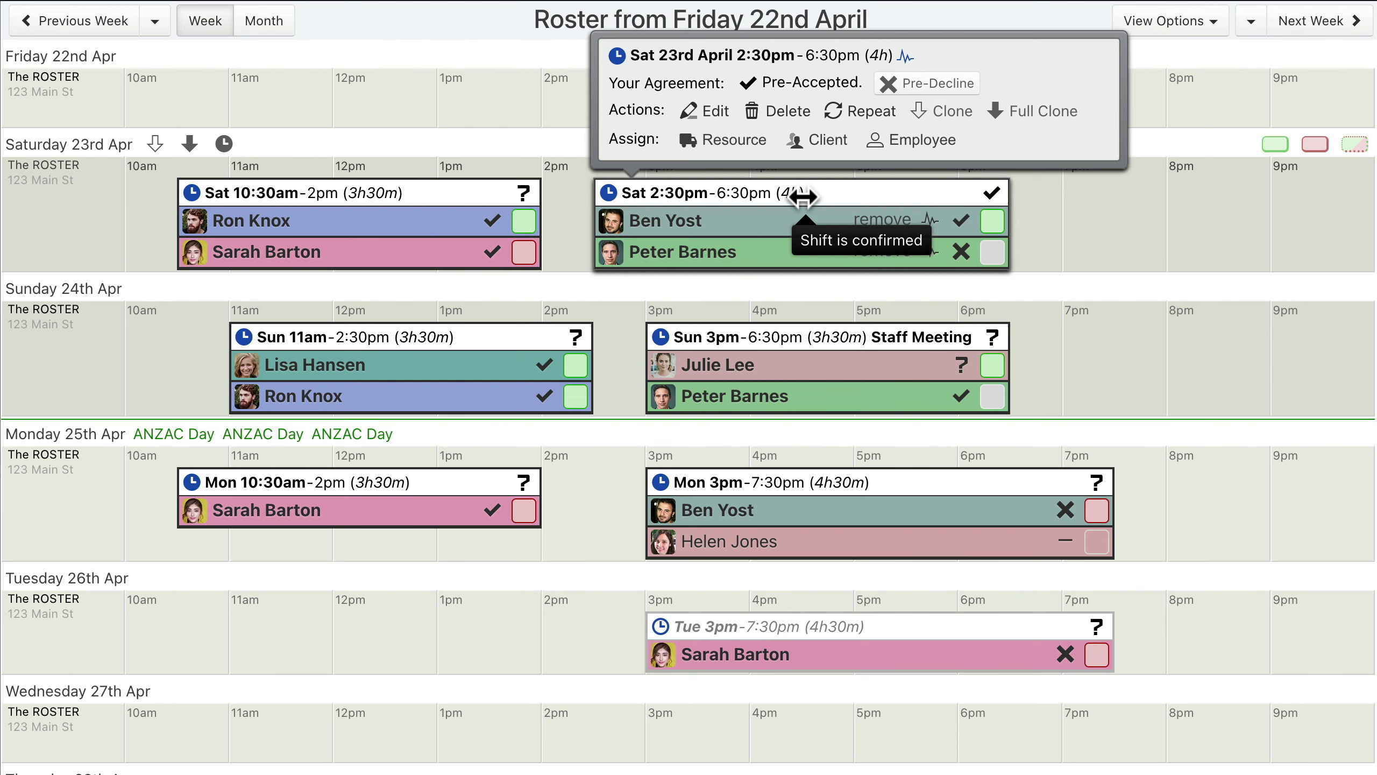
pyautogui.click(716, 141)
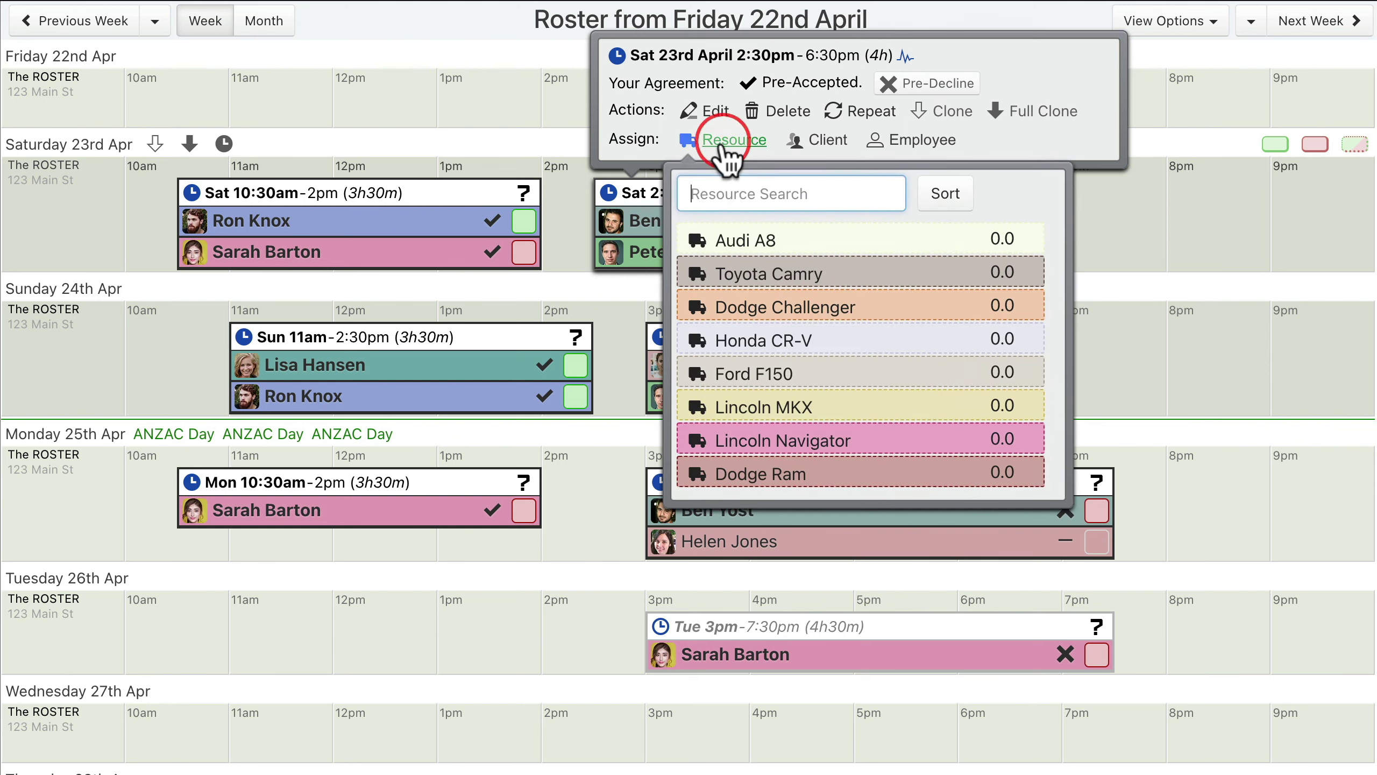
pyautogui.click(865, 347)
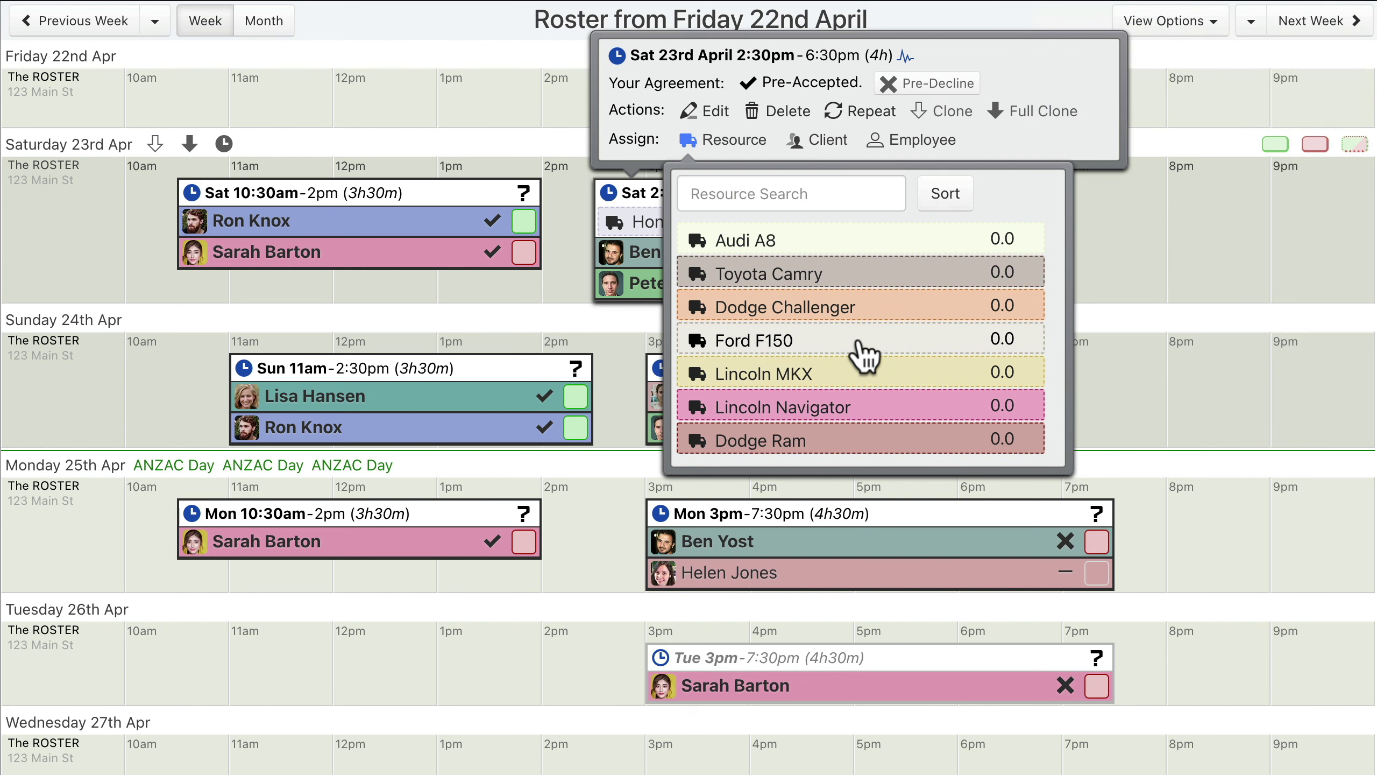
pyautogui.click(821, 144)
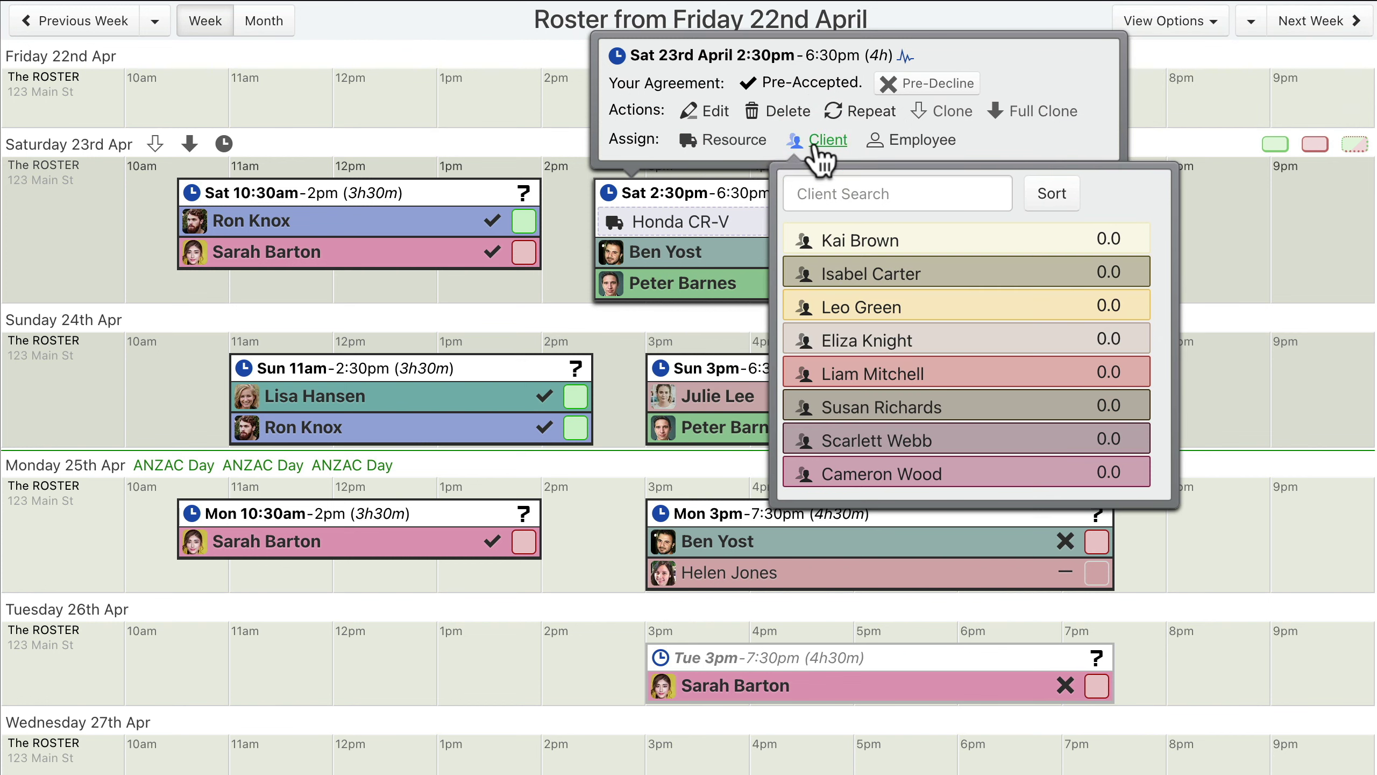
pyautogui.click(963, 376)
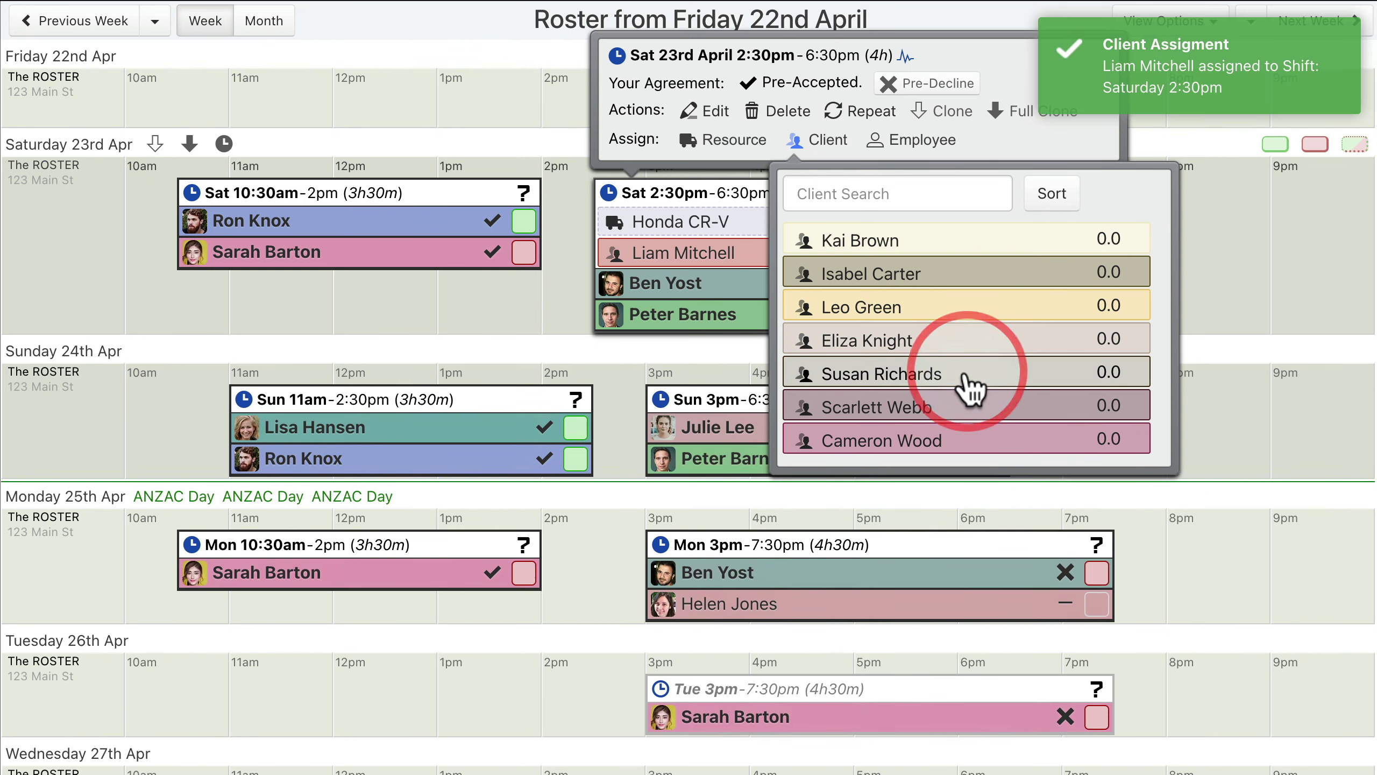
pyautogui.click(820, 142)
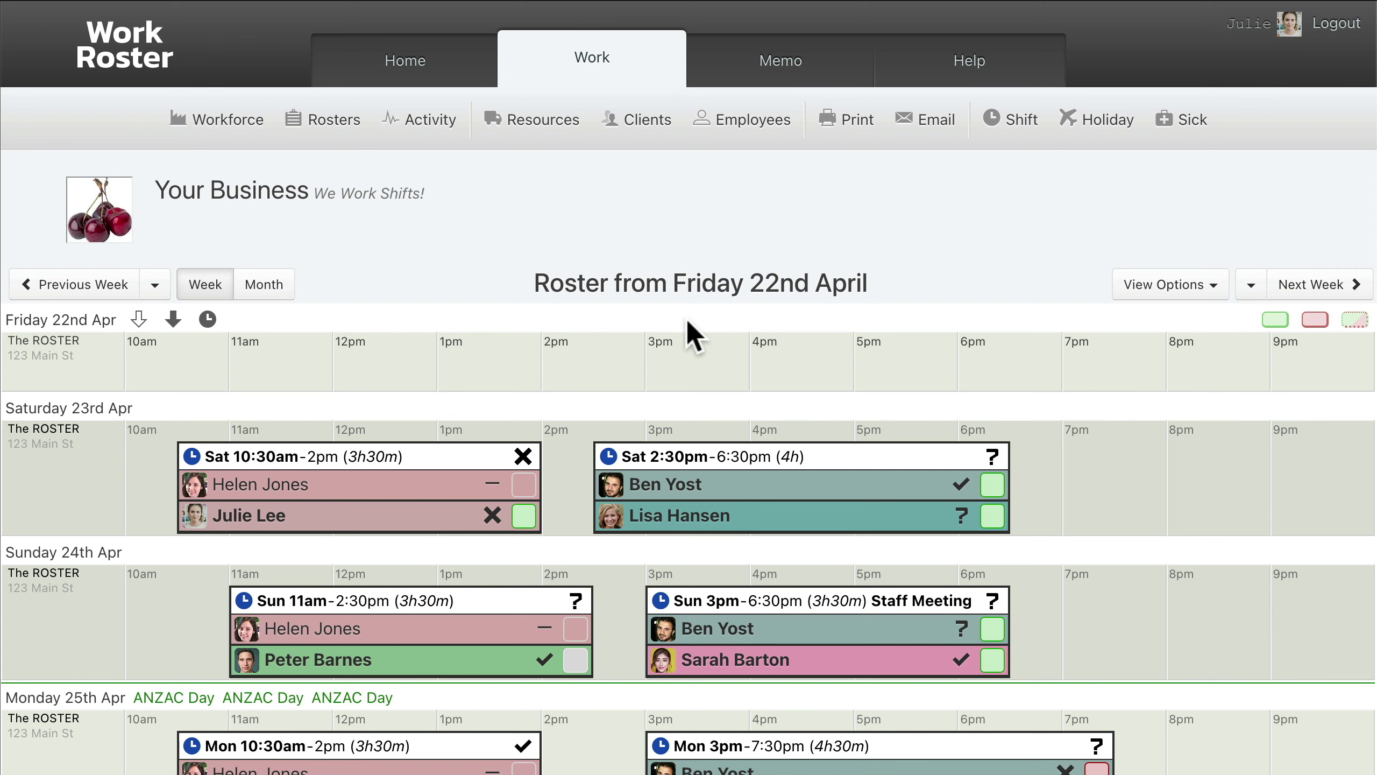
pyautogui.click(743, 130)
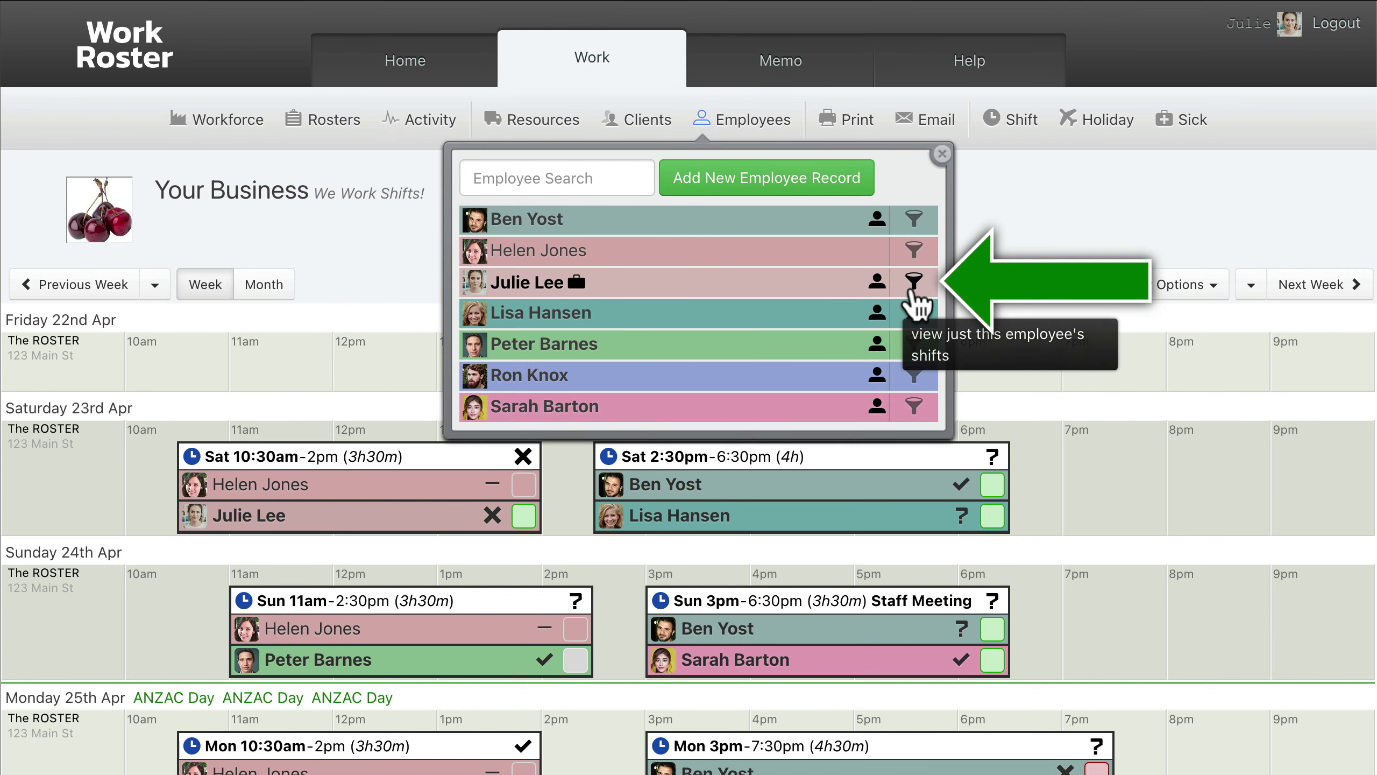
pyautogui.click(914, 287)
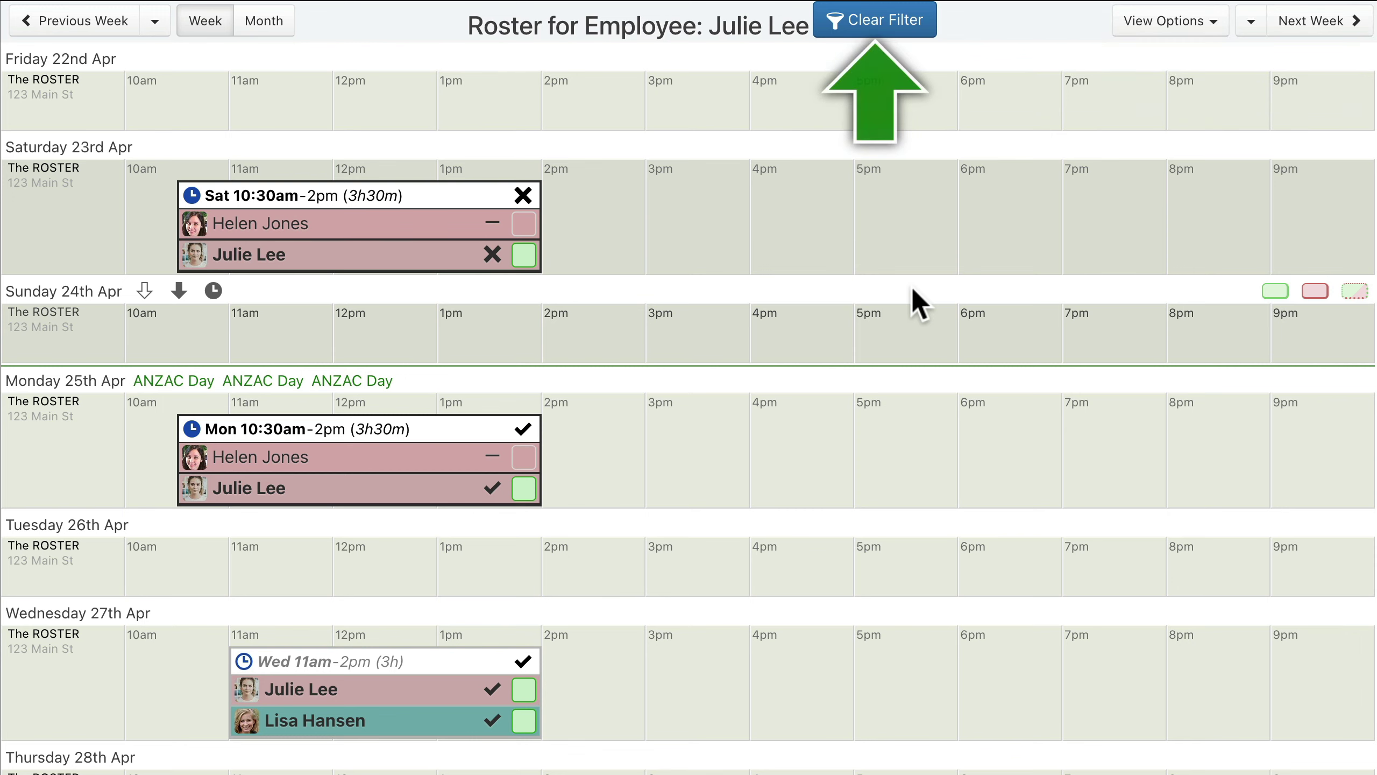
pyautogui.click(874, 28)
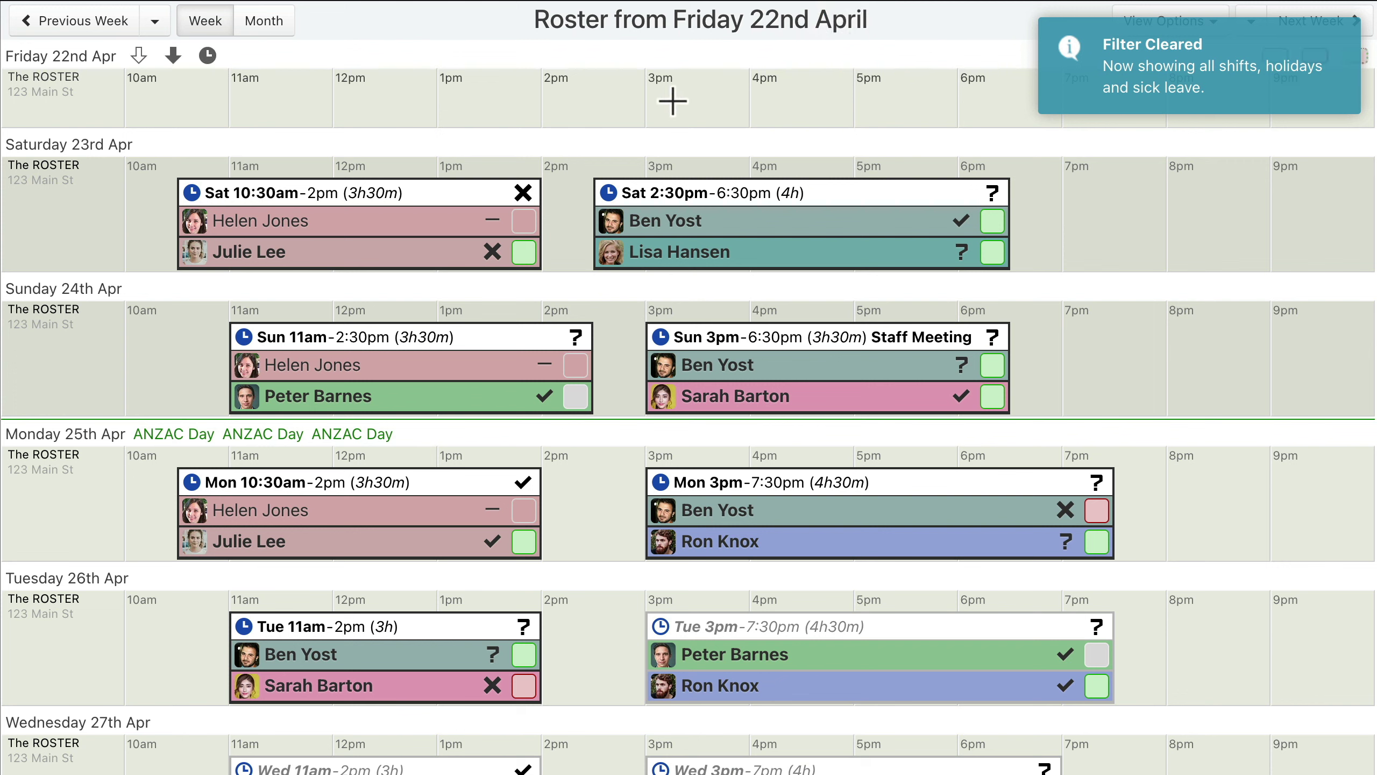
# Filter to one employee, drag out a Friday 11am–3pm shift for them, then clear the filter.
pyautogui.click(342, 221)
pyautogui.click(342, 221)
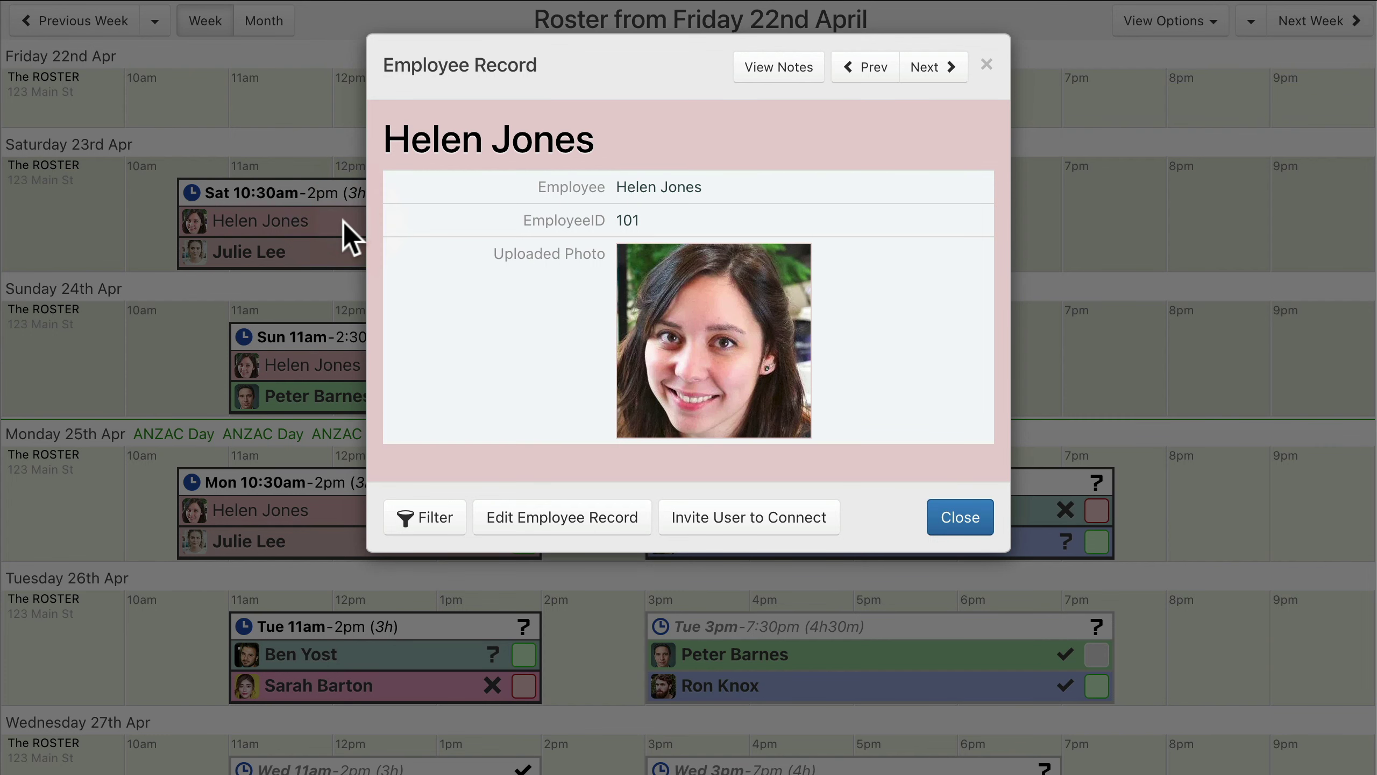
pyautogui.click(424, 526)
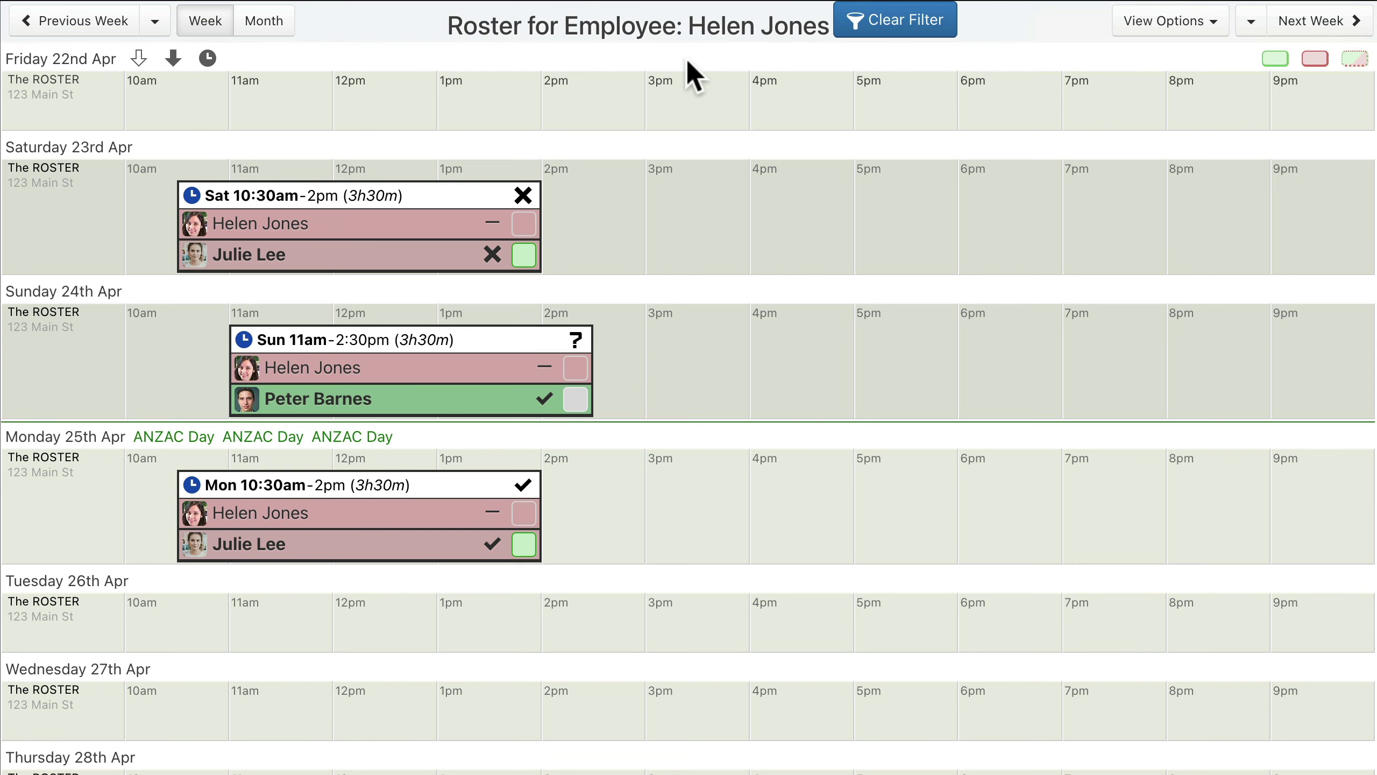
pyautogui.click(228, 101)
pyautogui.moveTo(229, 102); pyautogui.dragTo(643, 102)
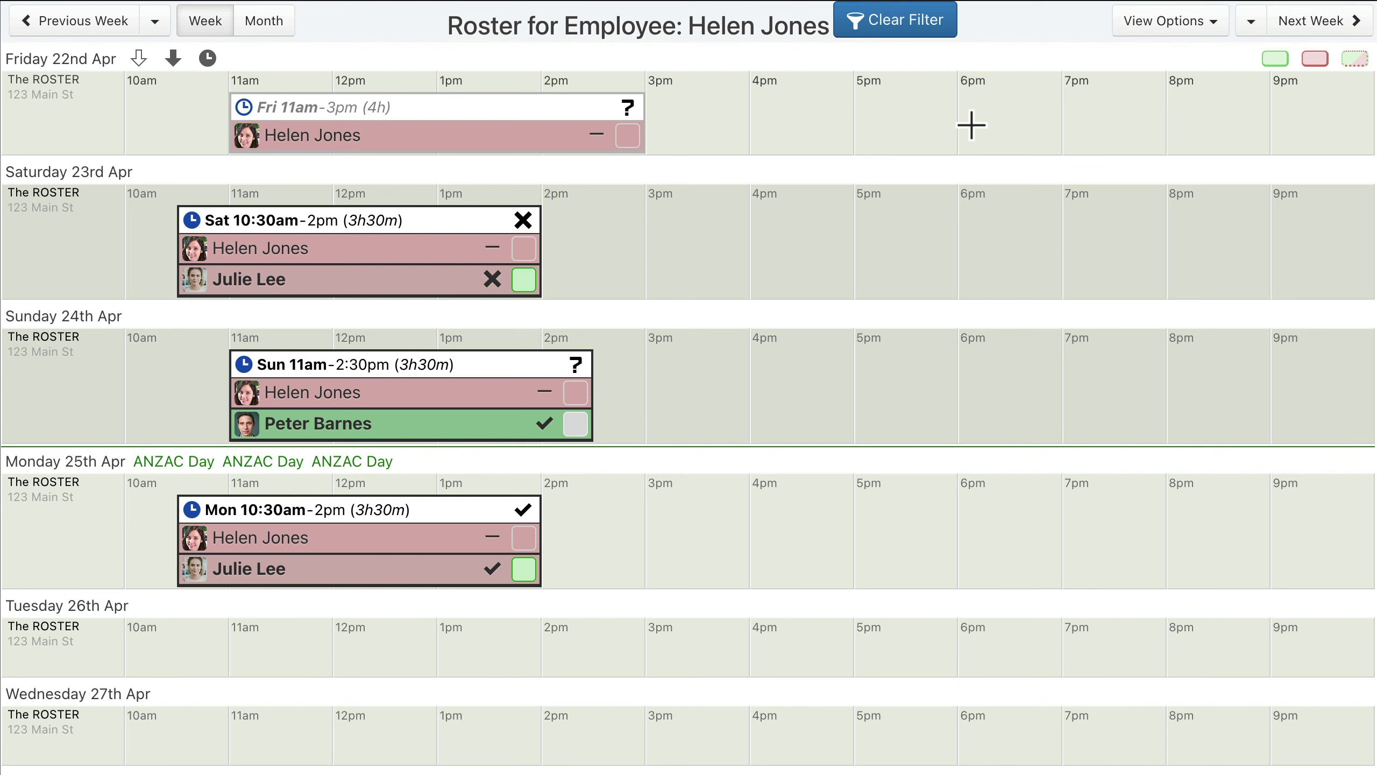
pyautogui.click(896, 25)
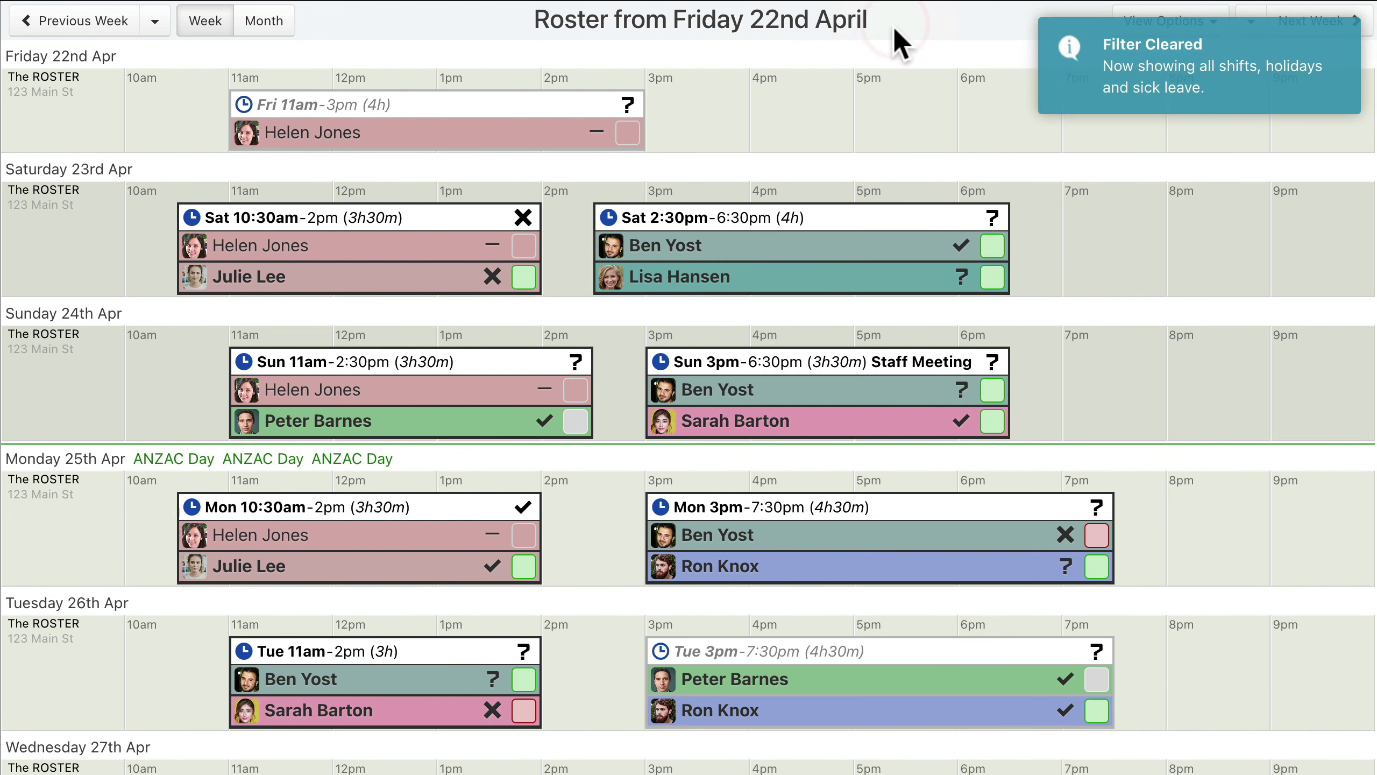